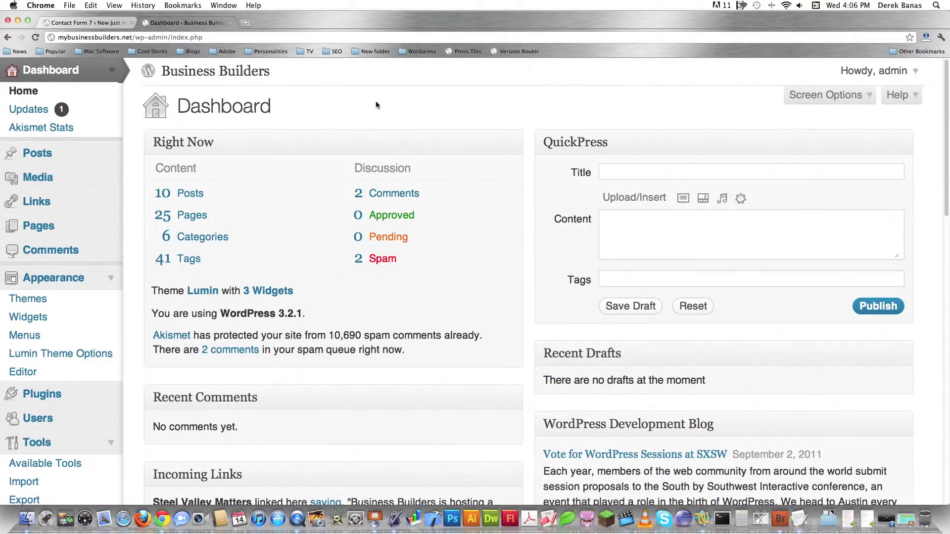
# - Search the plugin directory for 'contact form 7', then install and activate Contact Form 7 2.4.6
pyautogui.scroll(-1, 297, 217)
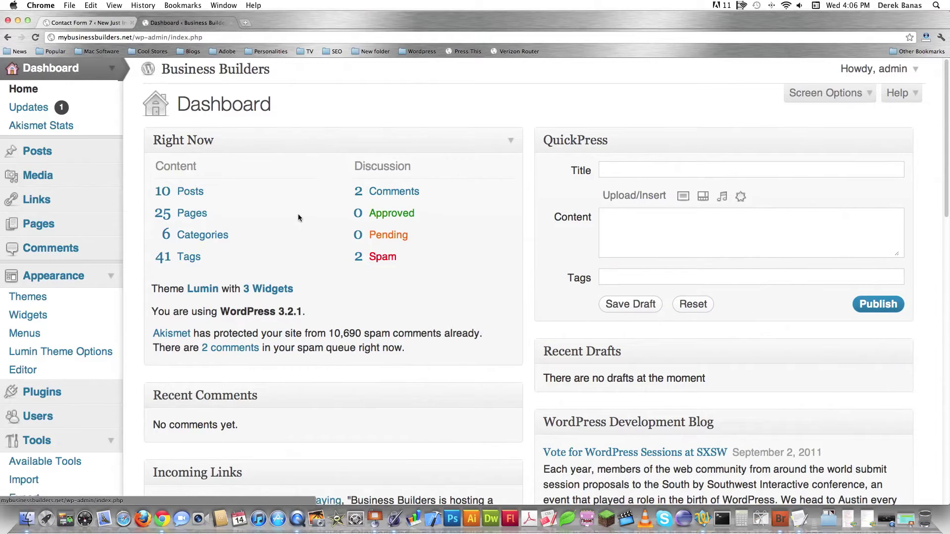
pyautogui.scroll(-3, 298, 216)
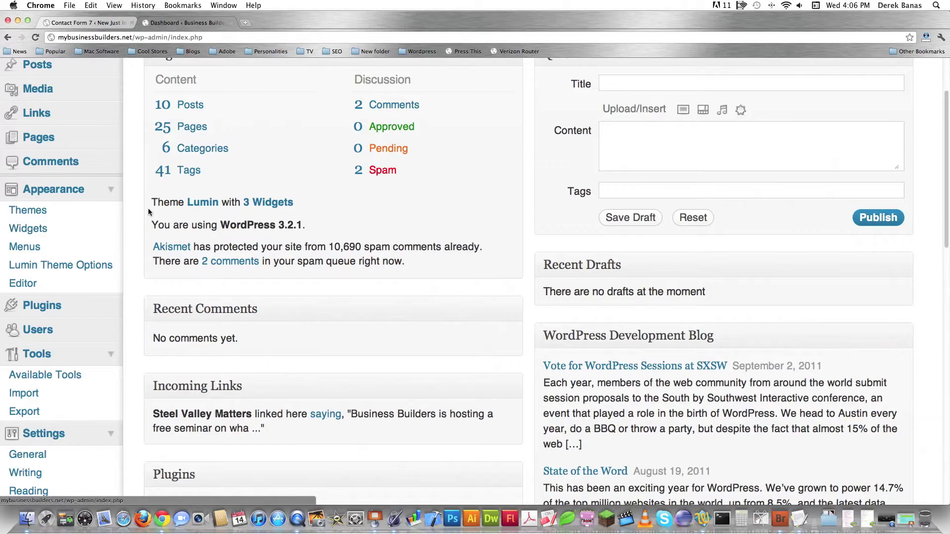
pyautogui.scroll(-4, 138, 208)
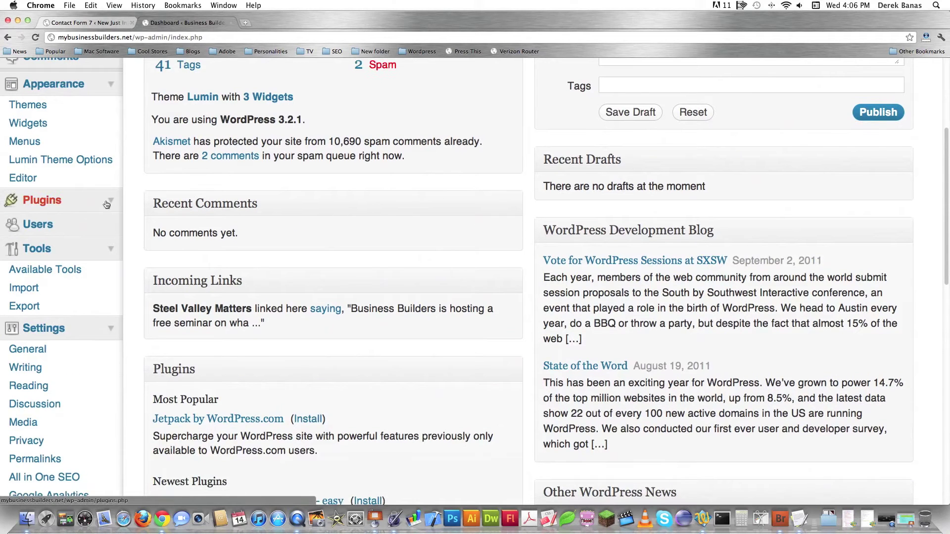
pyautogui.click(106, 205)
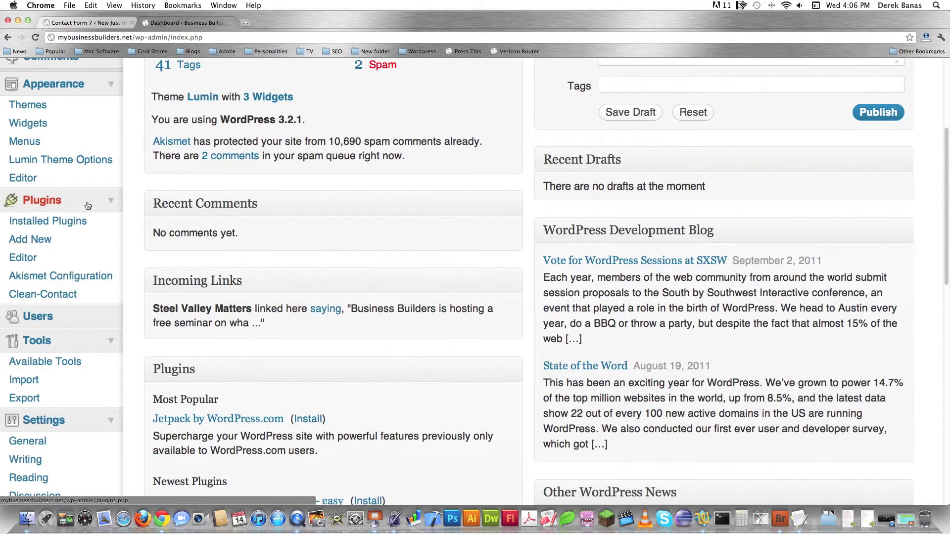
pyautogui.click(109, 245)
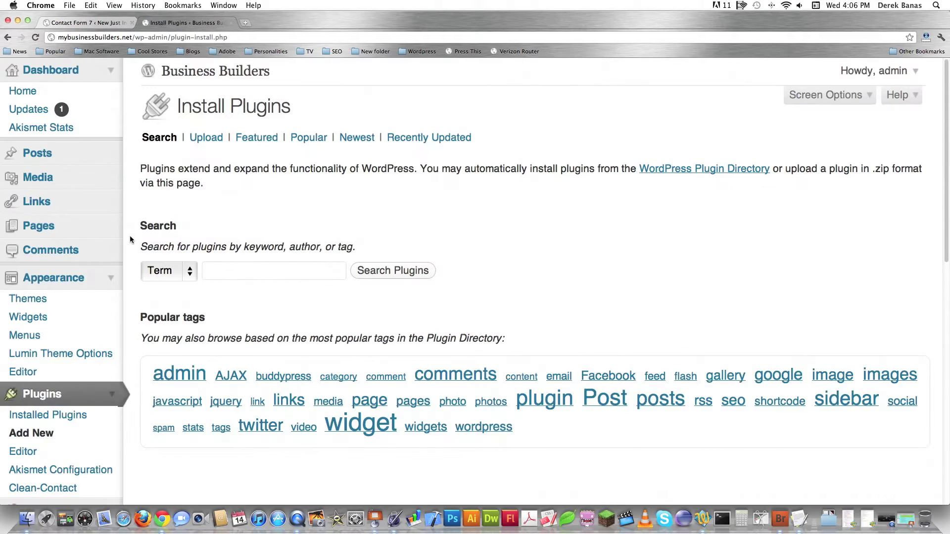
pyautogui.click(242, 271)
pyautogui.write('cont')
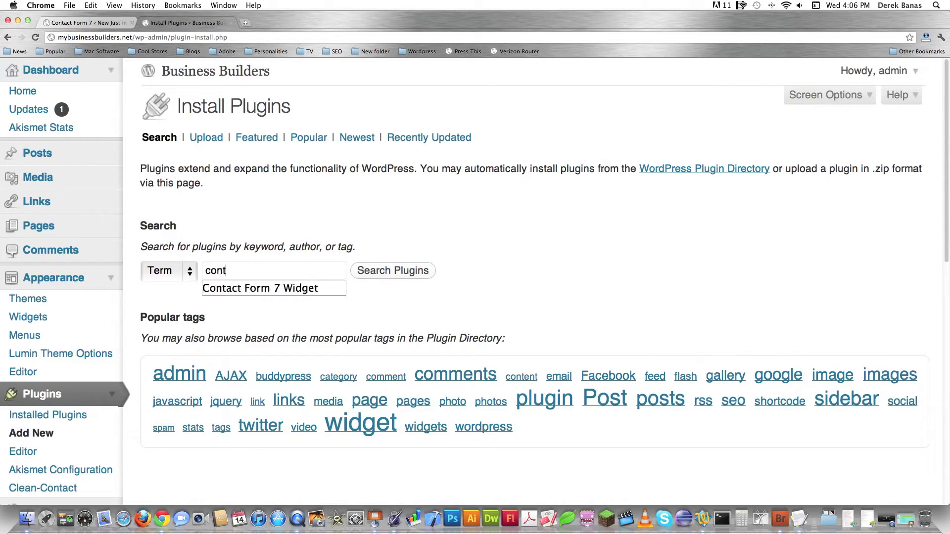
pyautogui.write('act form 7')
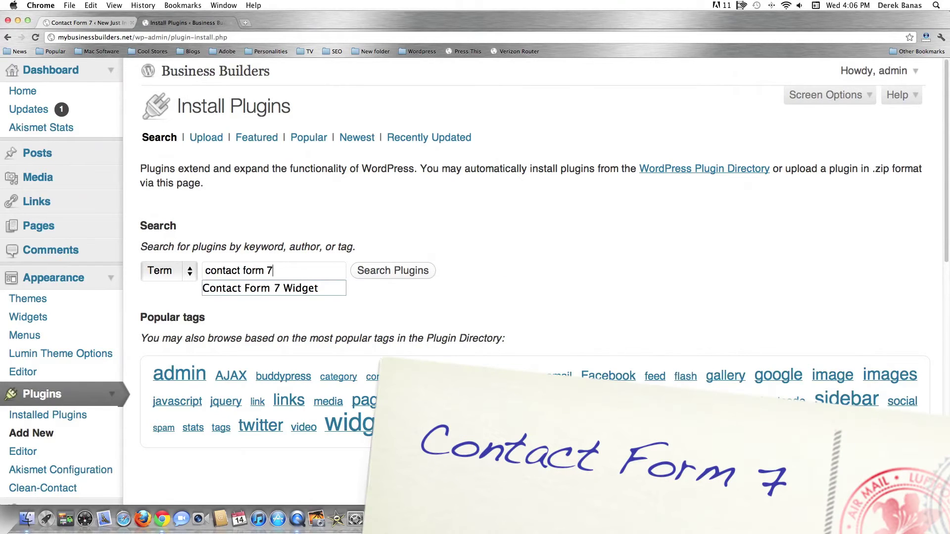
pyautogui.press('Return')
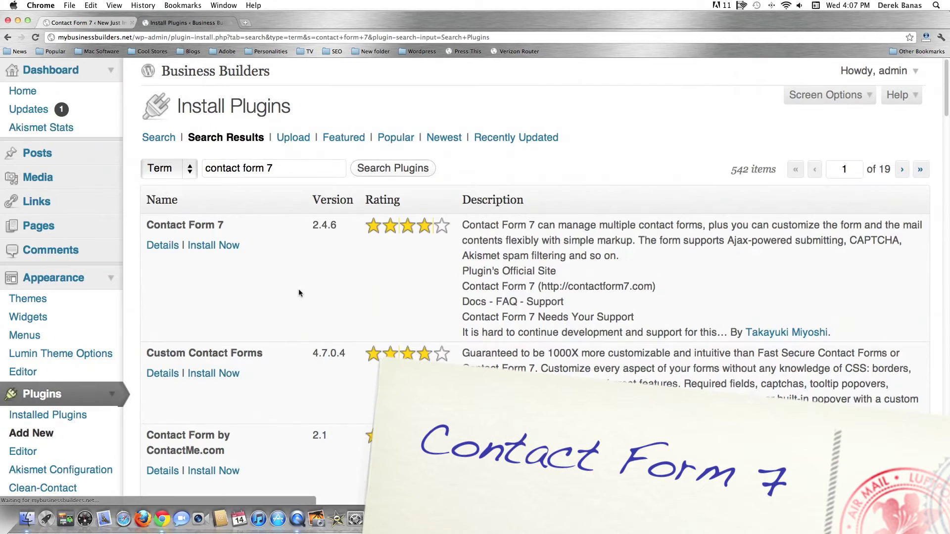
pyautogui.click(201, 246)
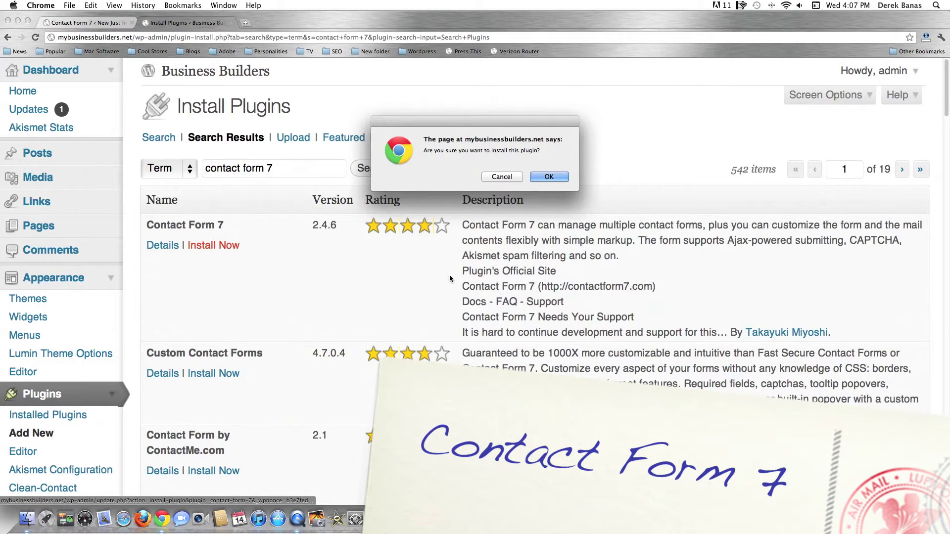
pyautogui.press('Return')
pyautogui.click(168, 235)
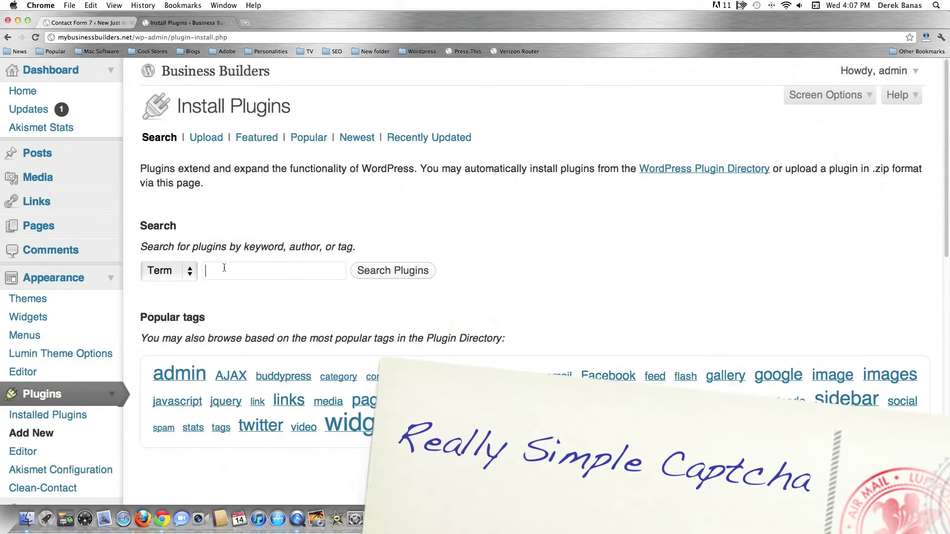
# - Search for 'really simple captcha' and install the Really Simple CAPTCHA plugin
pyautogui.write('really simple captcha')
pyautogui.press('Return')
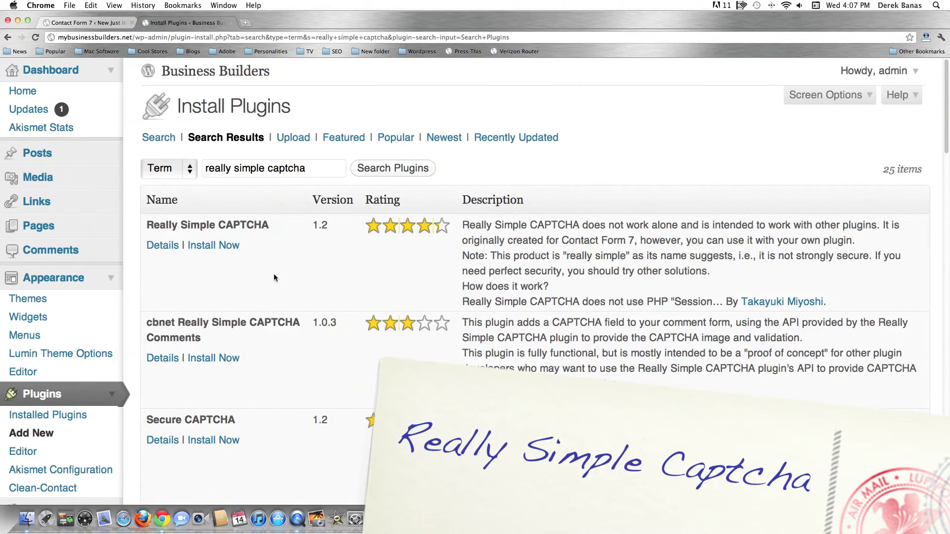
pyautogui.click(198, 245)
pyautogui.press('Return')
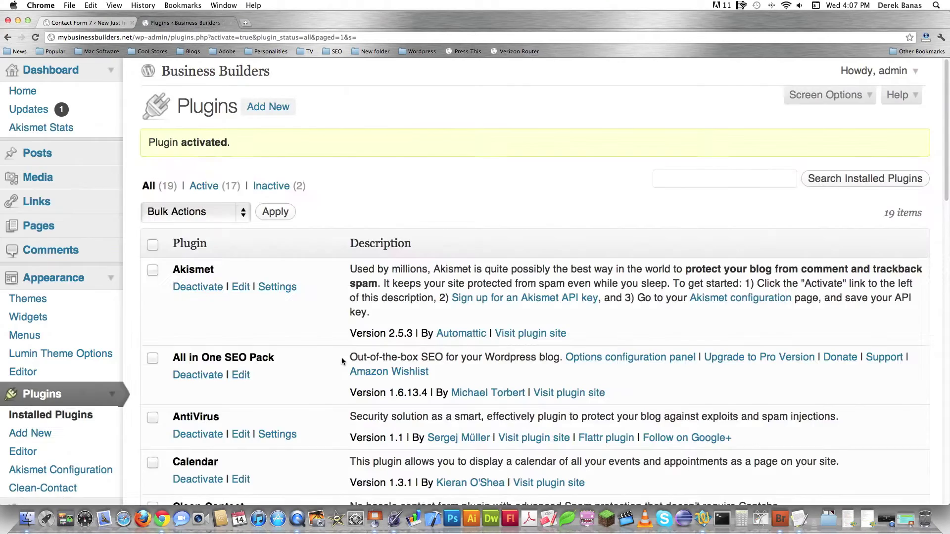
pyautogui.scroll(-5, 336, 358)
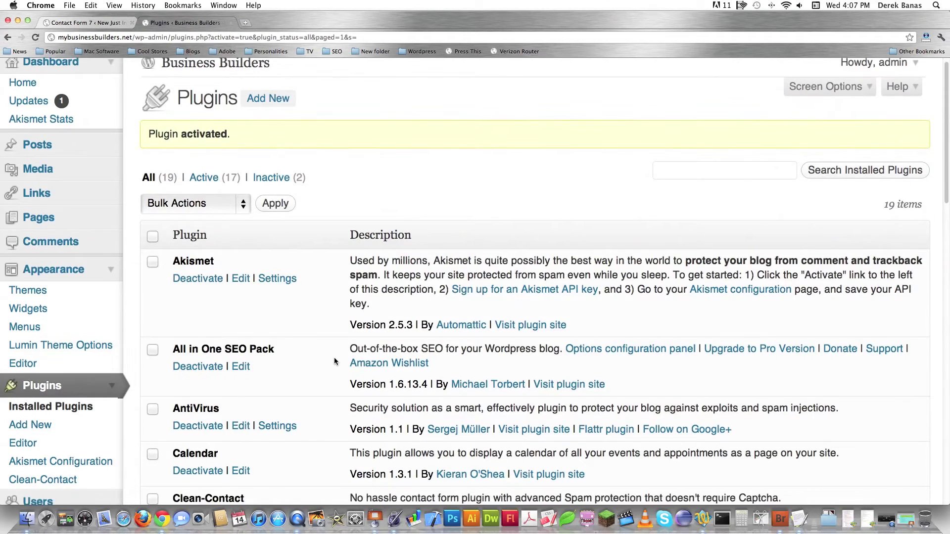
# - Search for 'contact form 7 widget', then install and activate the Contact Form 7 Widget plugin
pyautogui.click(44, 281)
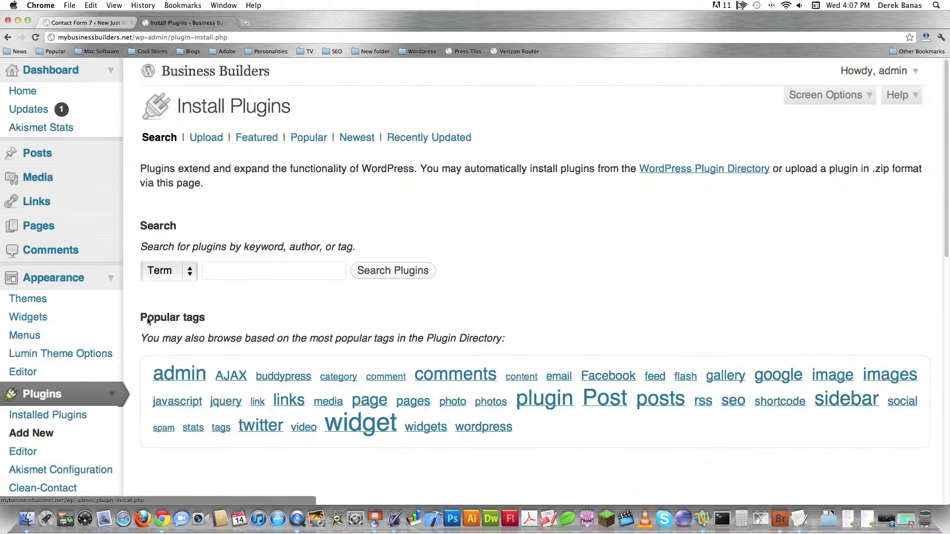
pyautogui.click(206, 276)
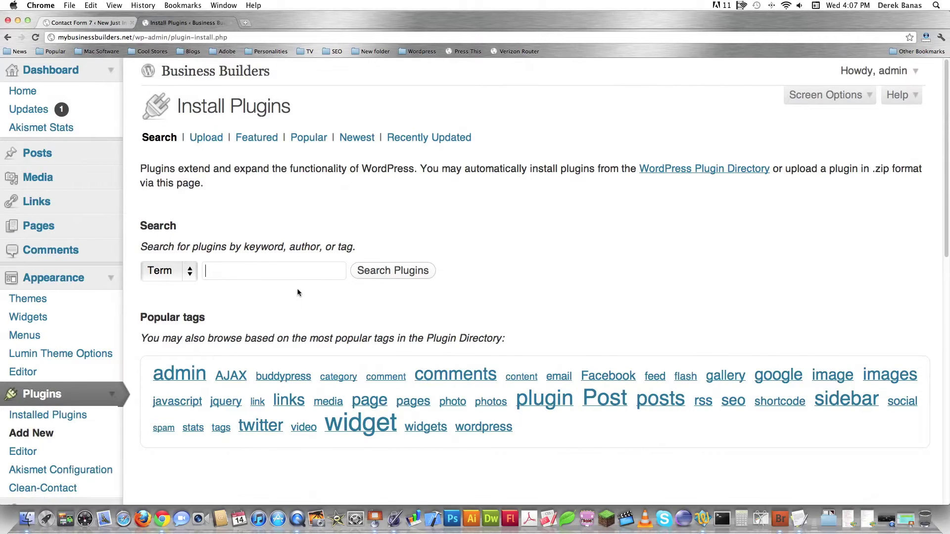
pyautogui.write('contact fo')
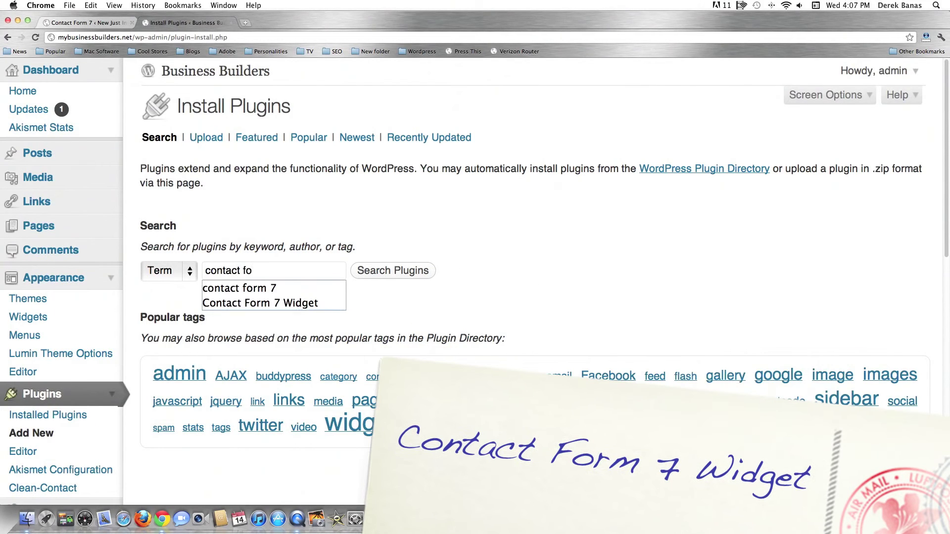
pyautogui.write('rm 7 widget')
pyautogui.click(400, 272)
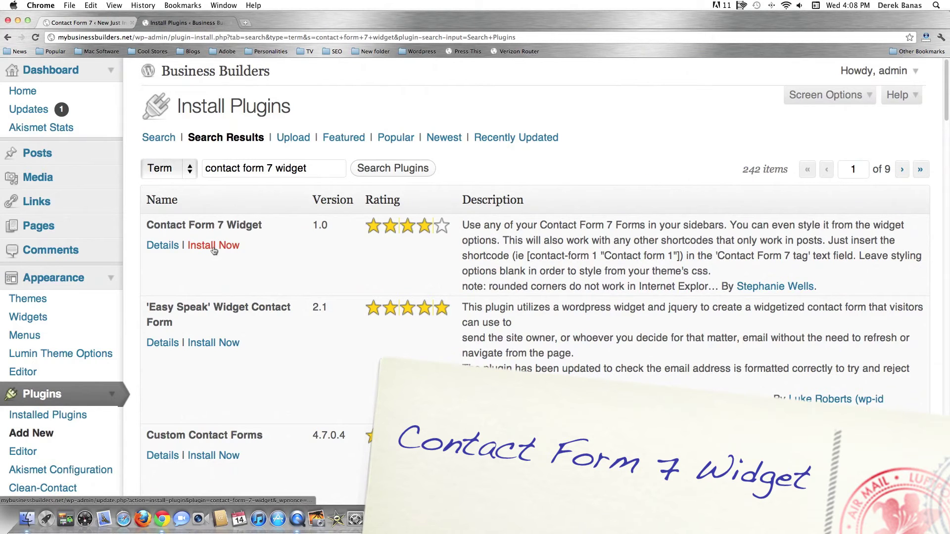
pyautogui.click(213, 245)
pyautogui.press('Return')
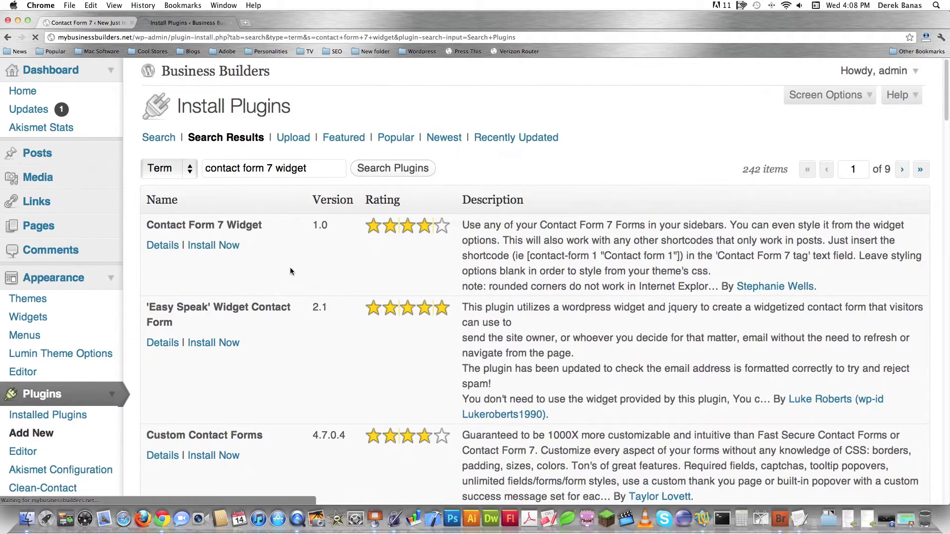
pyautogui.click(176, 233)
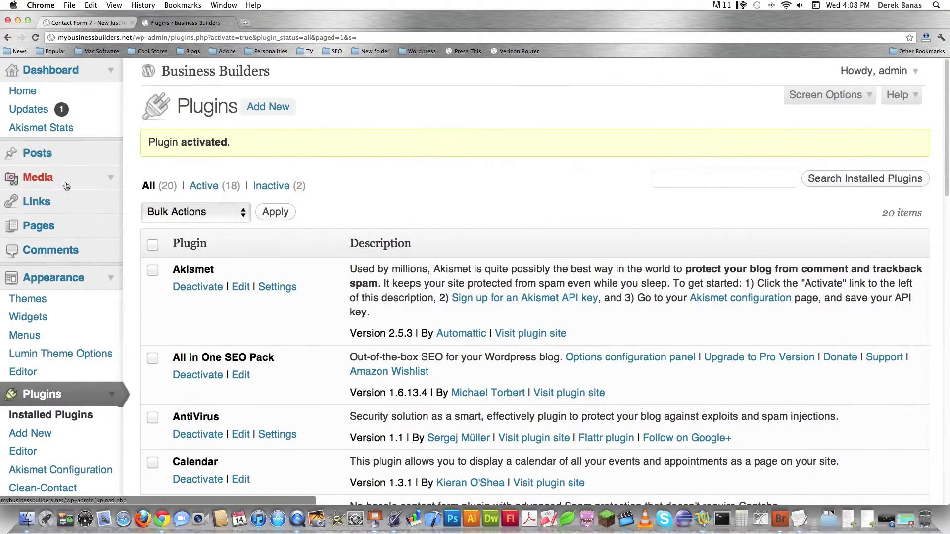
# - Add a new page titled 'Free Ebook' with body text 'Get your ebook' and publish it
pyautogui.click(110, 226)
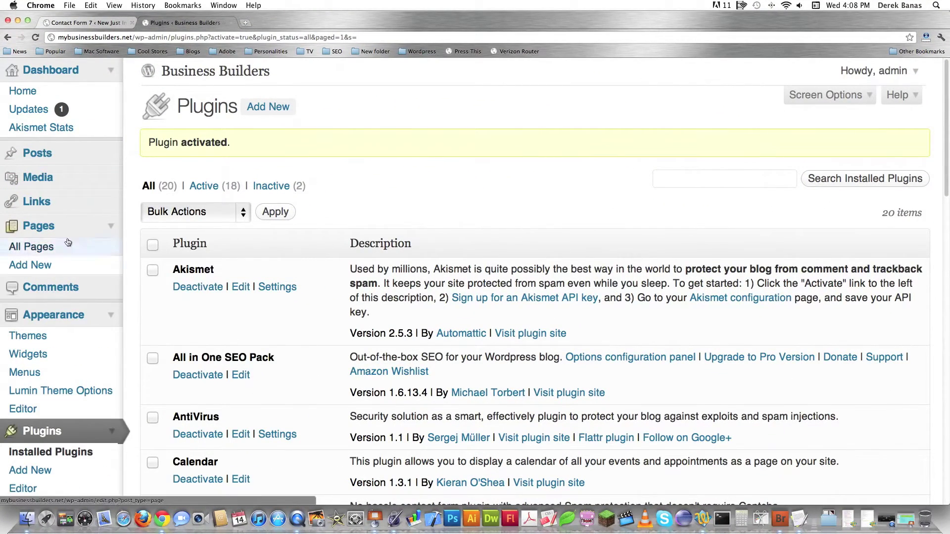
pyautogui.click(55, 265)
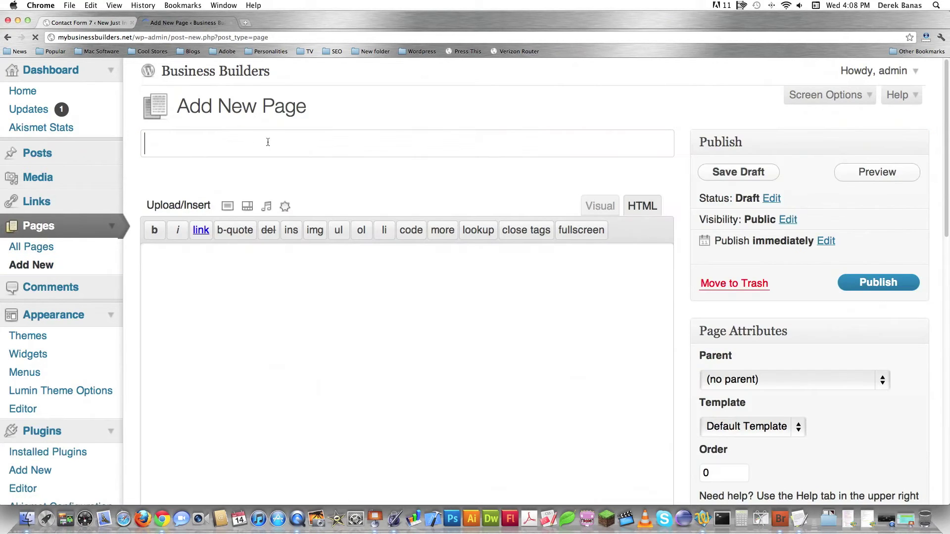
pyautogui.write('Free Ebook')
pyautogui.press('Tab')
pyautogui.write('G')
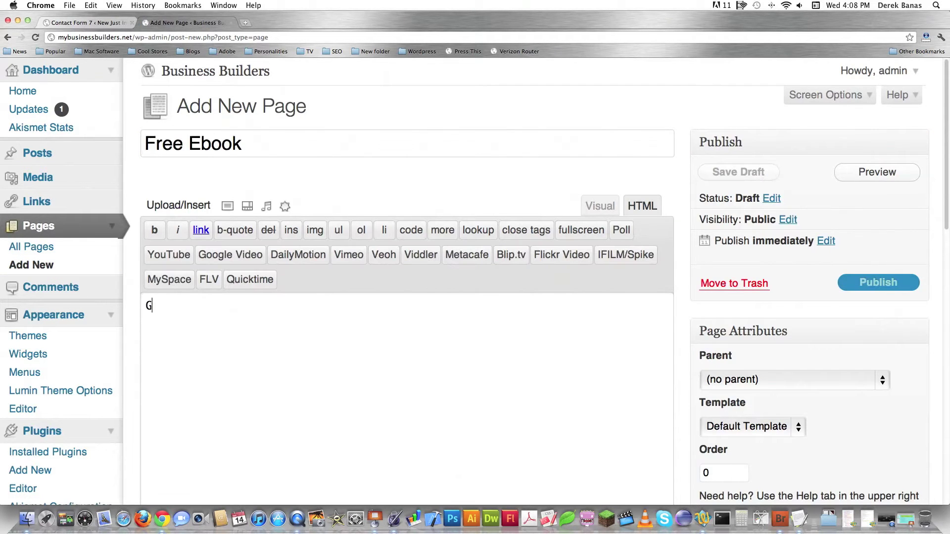
pyautogui.write('et your ebook')
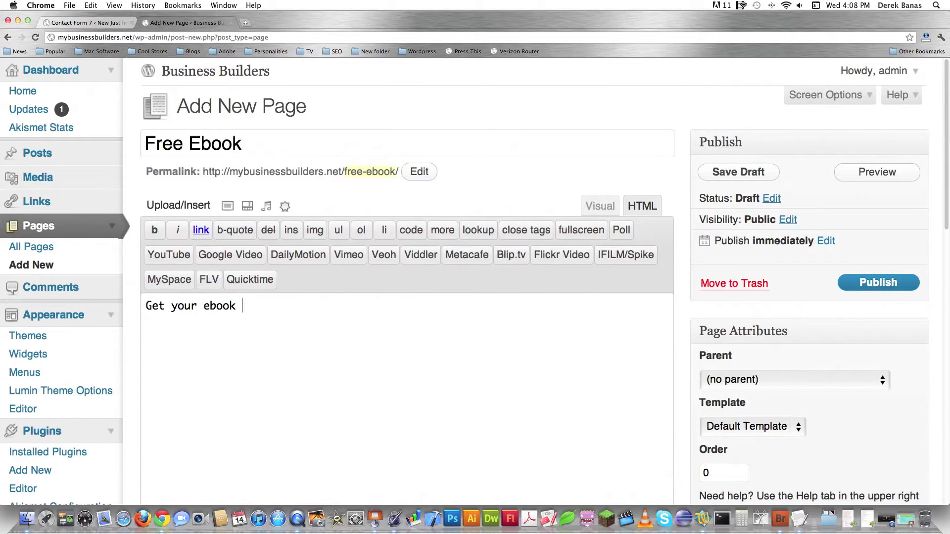
pyautogui.press('Tab')
pyautogui.press('Tab')
pyautogui.press('Return')
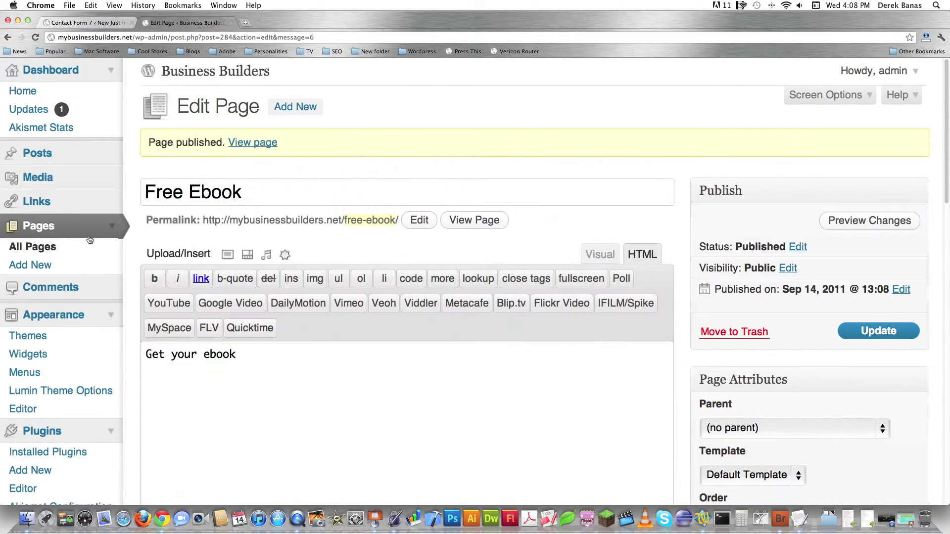
pyautogui.scroll(-1, 100, 355)
pyautogui.scroll(-3, 100, 355)
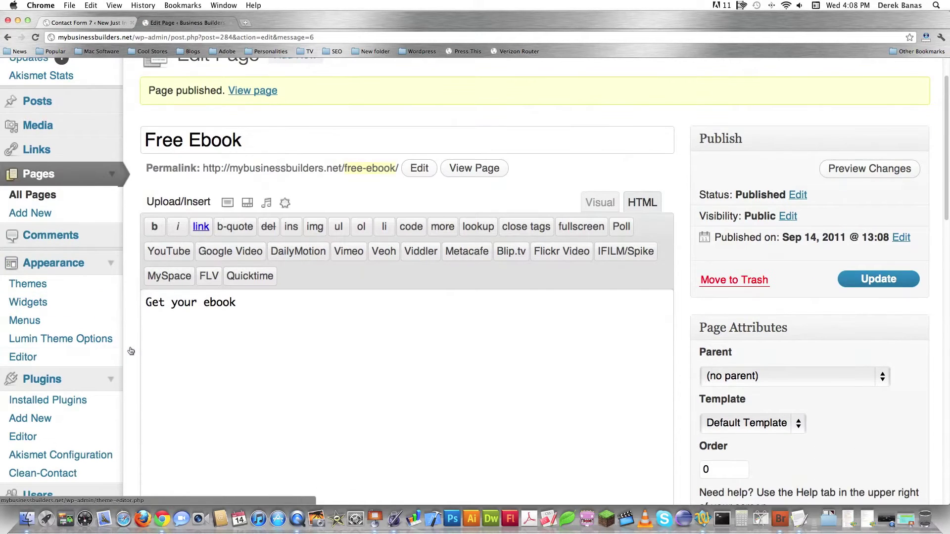
# - In Lumin Theme Options navigation, mark the Free Ebook page as excluded and save
pyautogui.click(36, 320)
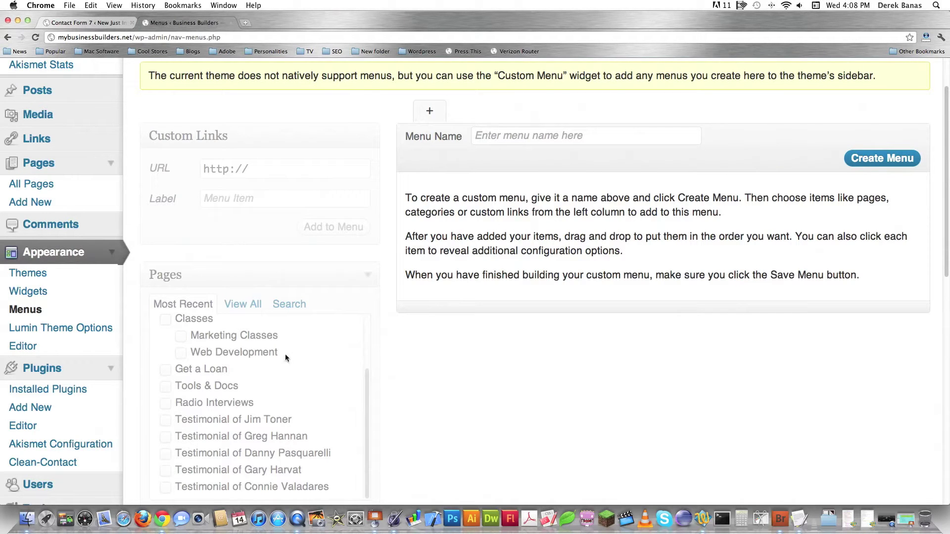
pyautogui.click(95, 328)
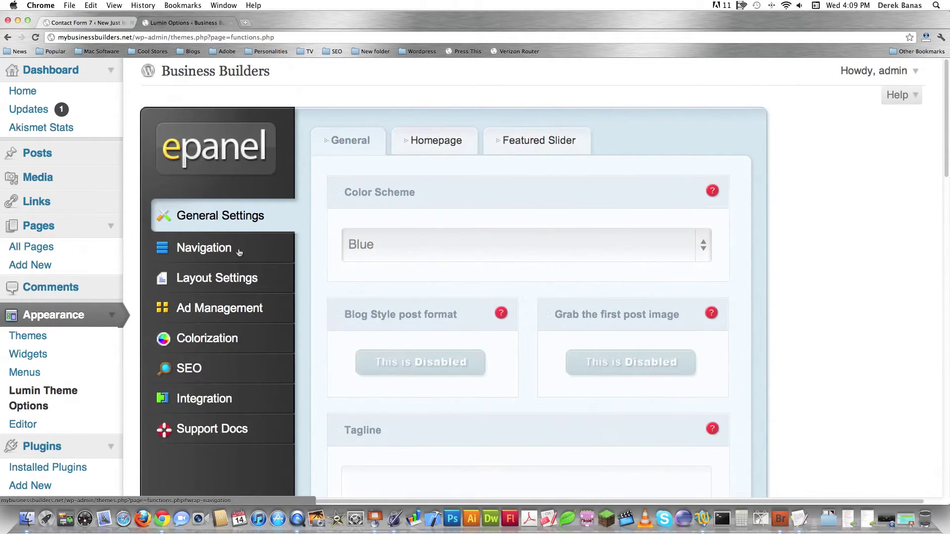
pyautogui.scroll(-3, 366, 206)
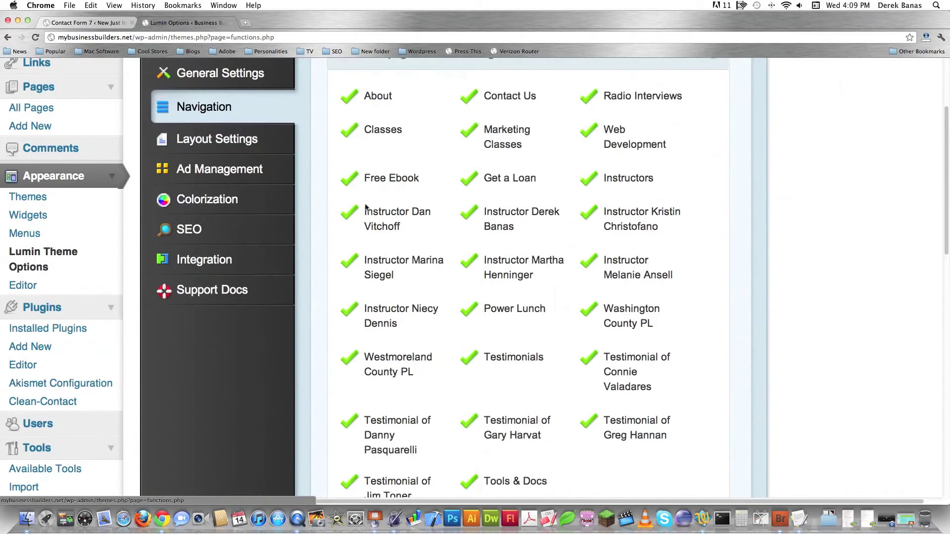
pyautogui.click(349, 178)
pyautogui.scroll(3, 302, 202)
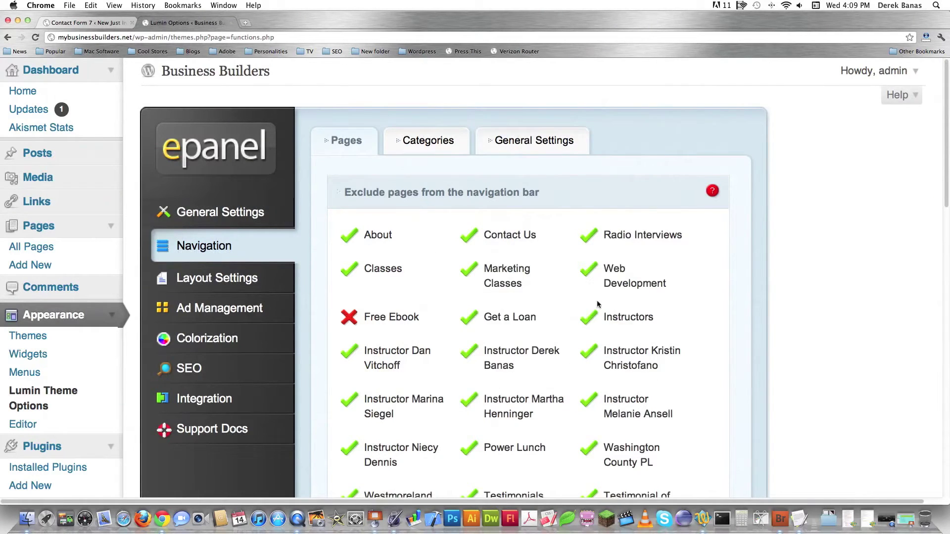
pyautogui.scroll(-15, 744, 320)
pyautogui.click(723, 376)
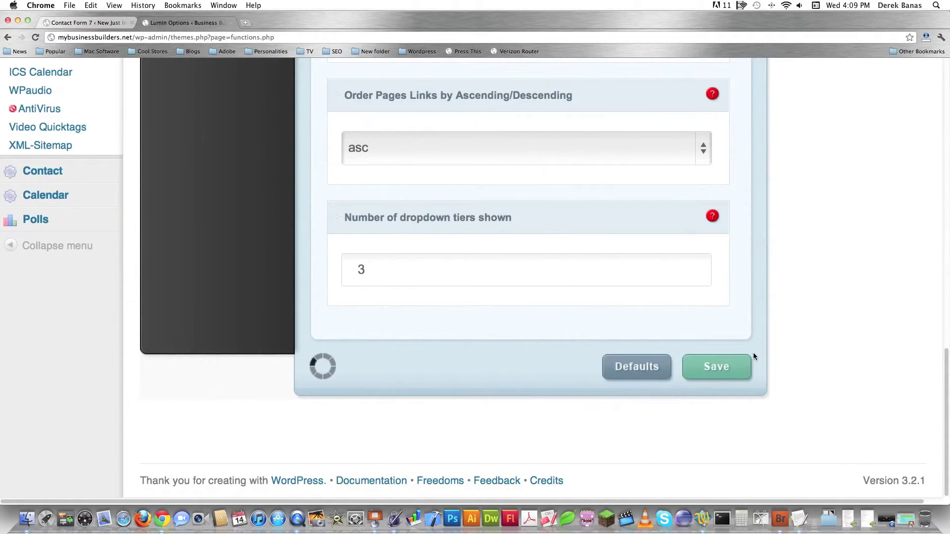
pyautogui.scroll(15, 753, 352)
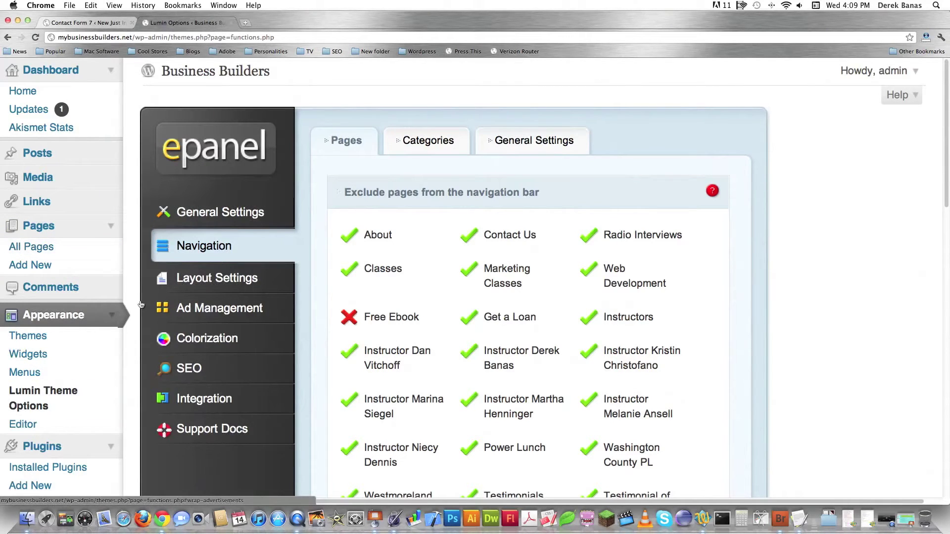
# - Open Contact form 1 in the Contact Form 7 editor and add blank lines after [email* your-email]
pyautogui.scroll(-10, 132, 258)
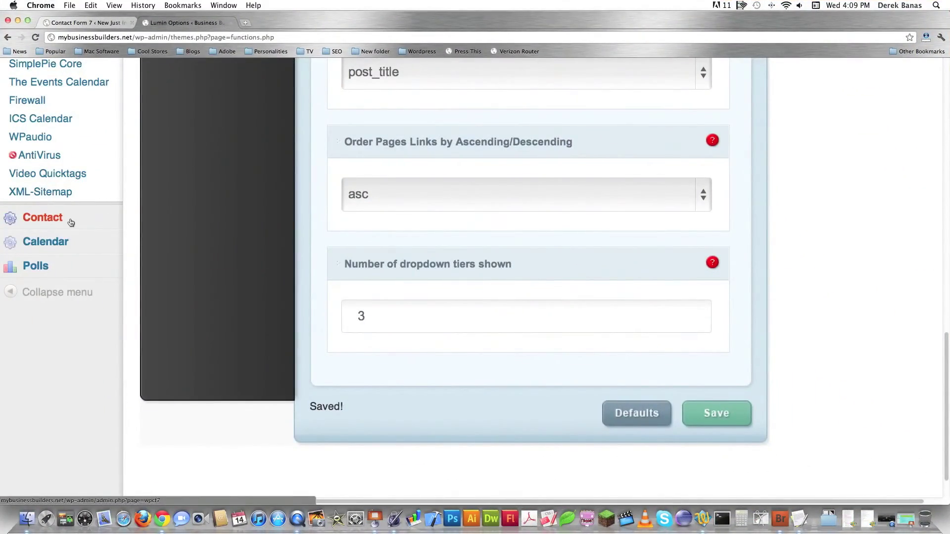
pyautogui.click(94, 223)
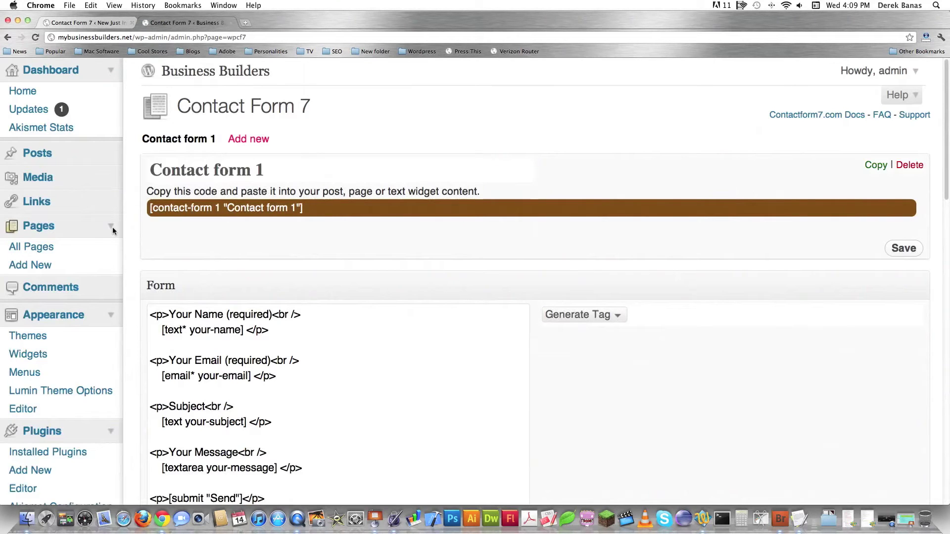
pyautogui.scroll(-3, 347, 250)
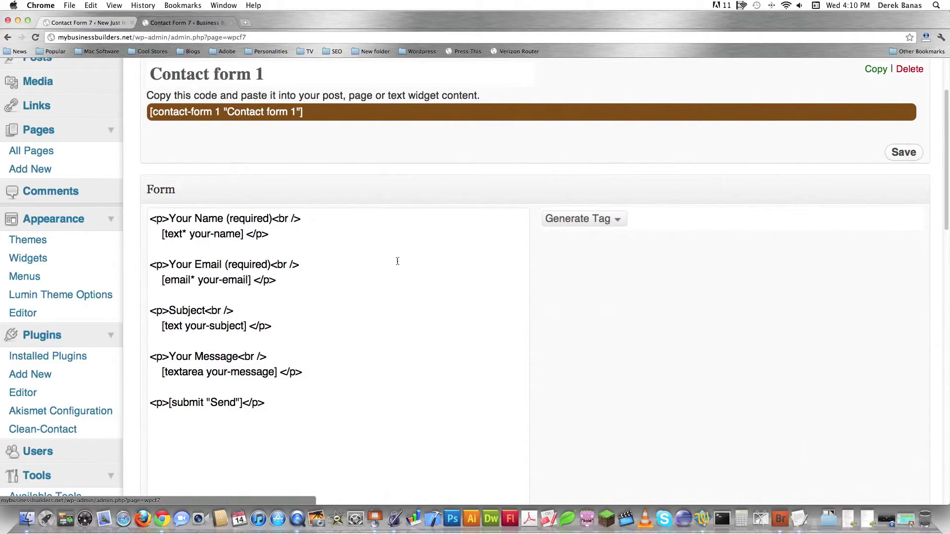
pyautogui.click(297, 281)
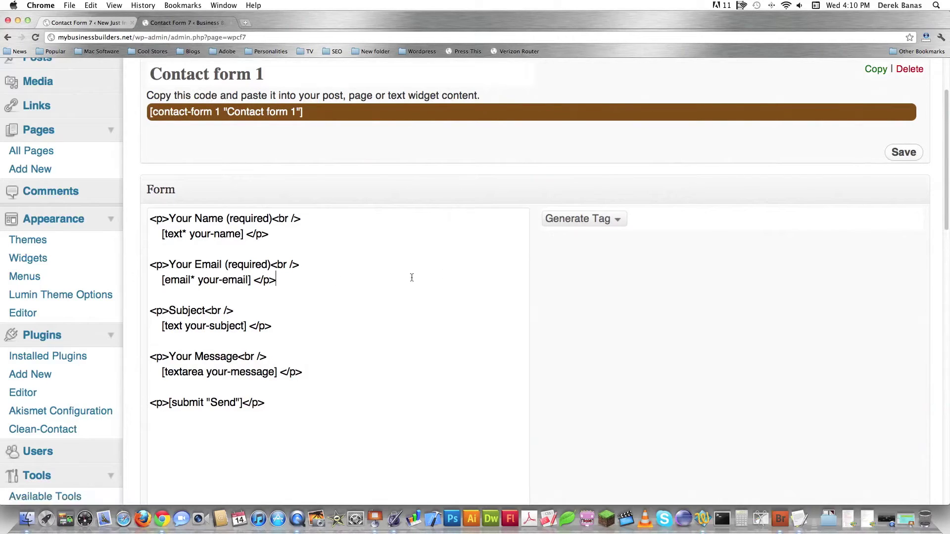
pyautogui.press('Return')
pyautogui.press('Return')
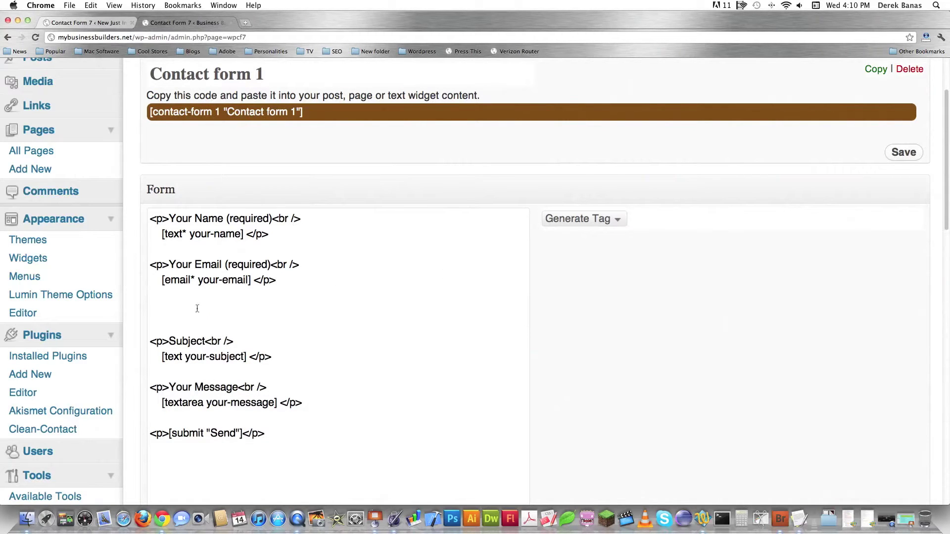
# - Generate a drop-down menu tag with the choices Single, Double and Deluxe on separate lines
pyautogui.click(622, 223)
pyautogui.click(597, 294)
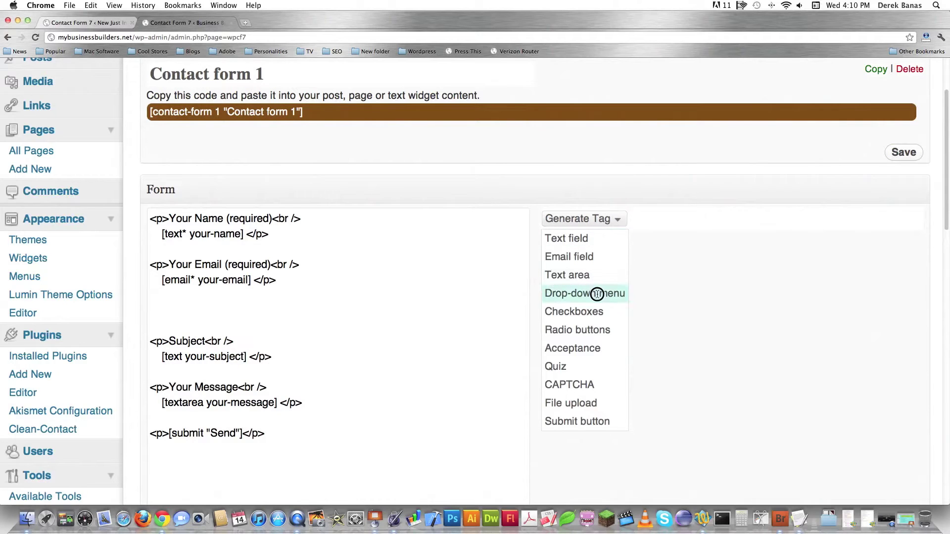
pyautogui.scroll(-2, 598, 292)
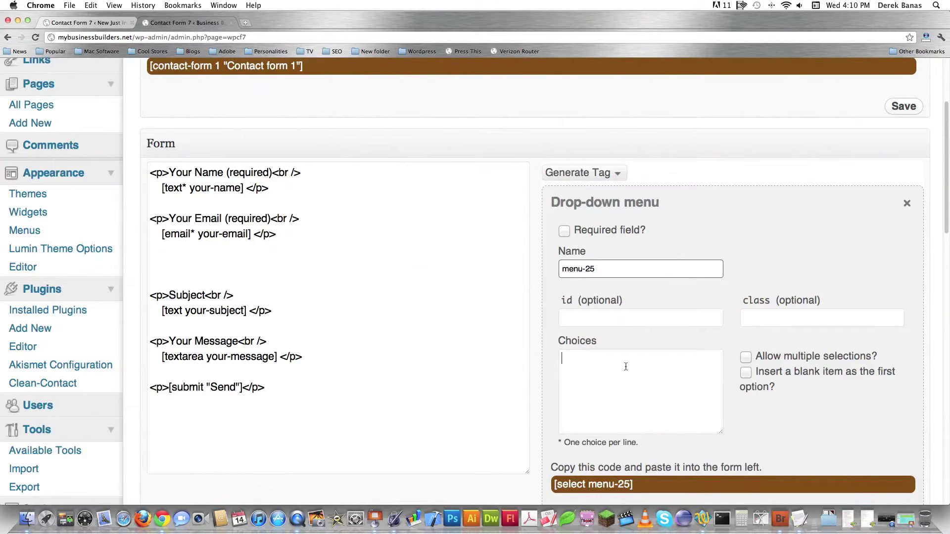
pyautogui.write('Single')
pyautogui.press('Return')
pyautogui.write('Double')
pyautogui.press('Return')
pyautogui.write('Deluxe')
pyautogui.scroll(-3, 653, 372)
pyautogui.scroll(-3, 653, 372)
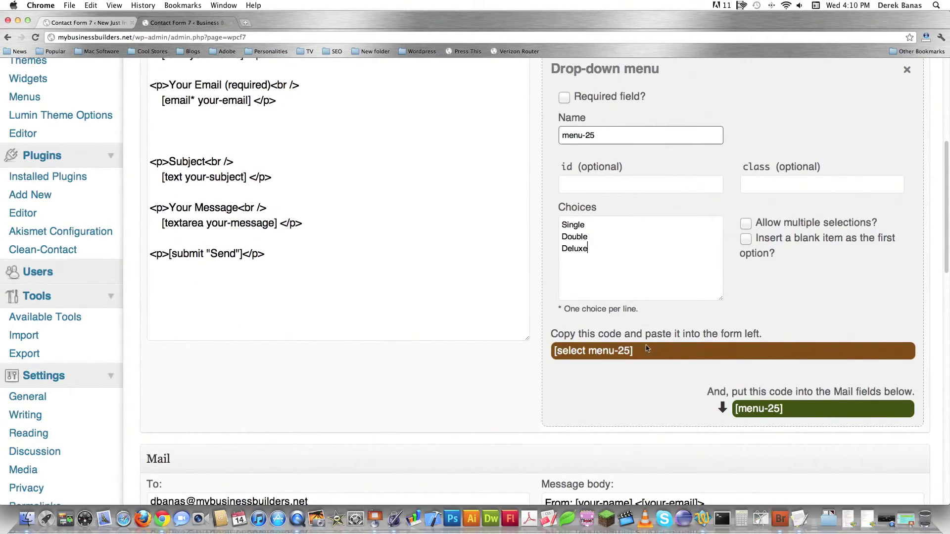
# - Paste the drop-down tag into the form, wrapped as '<p> What type of room<br /> … </p>'
pyautogui.click(635, 351)
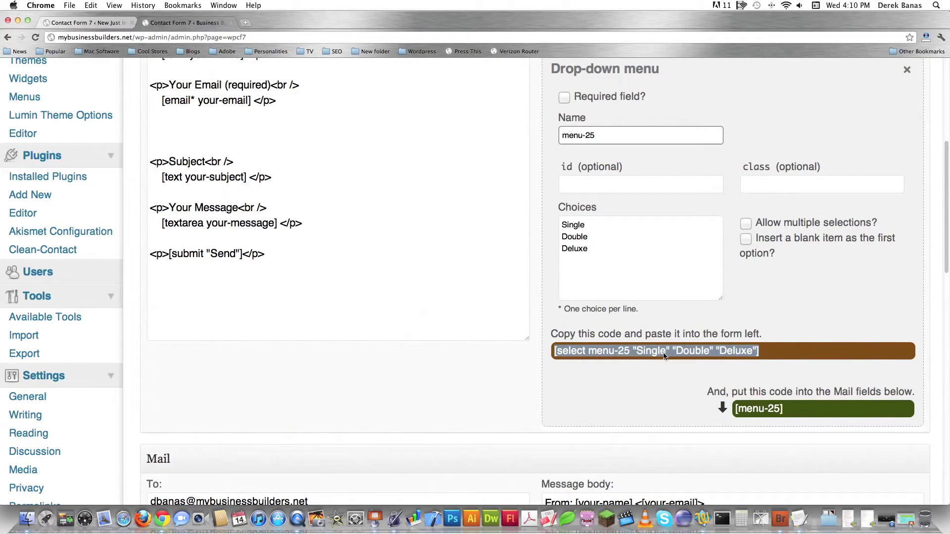
pyautogui.press('super+c')
pyautogui.click(198, 130)
pyautogui.press('super+v')
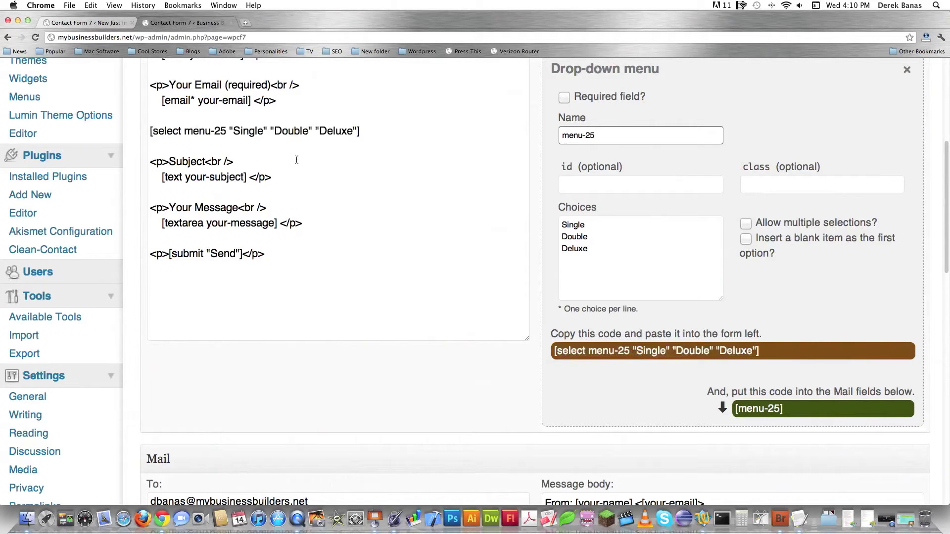
pyautogui.click(151, 131)
pyautogui.press('Return')
pyautogui.press('Up')
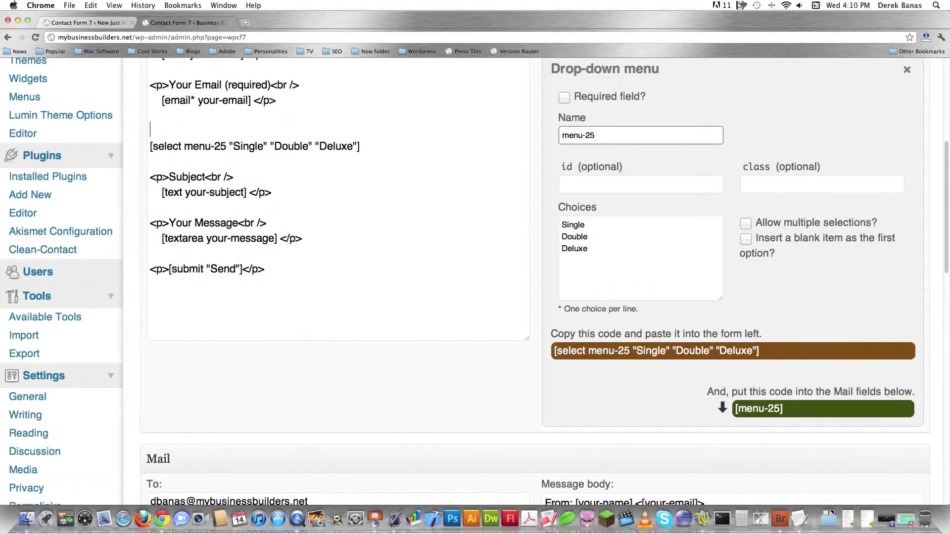
pyautogui.write('<p> What type of room')
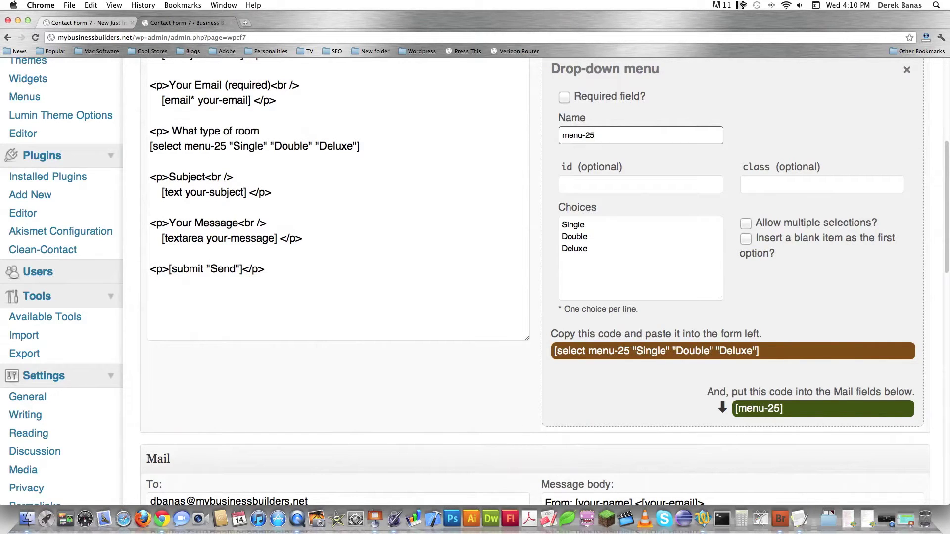
pyautogui.write('<br />')
pyautogui.click(408, 151)
pyautogui.write('</p>')
pyautogui.press('Return')
pyautogui.press('Return')
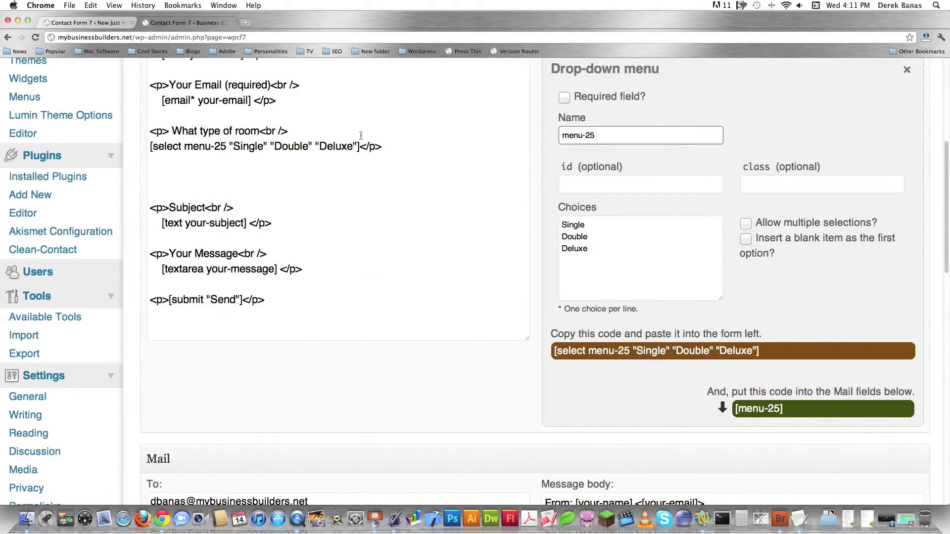
# - Duplicate that question below, rename it 'What options for room' and delete its drop-down
pyautogui.moveTo(148, 131); pyautogui.dragTo(384, 148)
pyautogui.press('super+c')
pyautogui.click(230, 176)
pyautogui.press('super+v')
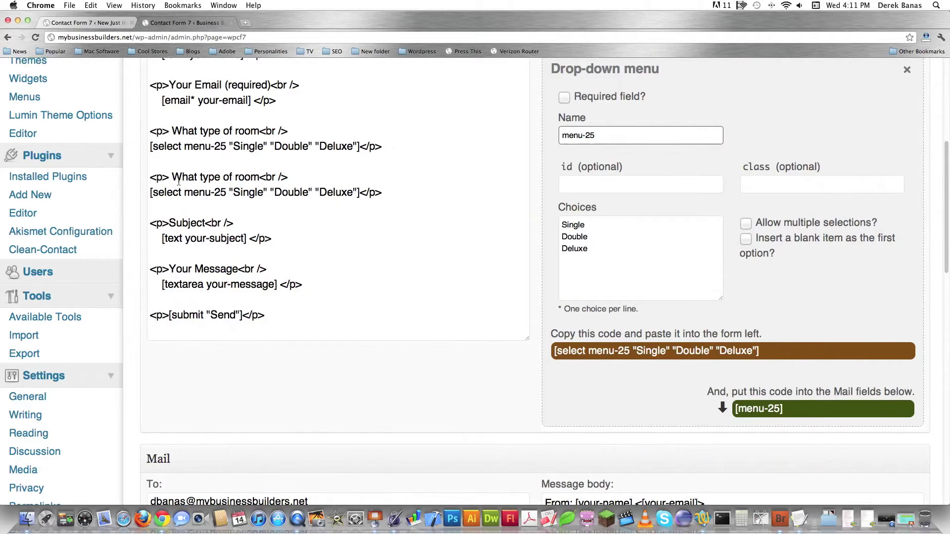
pyautogui.moveTo(172, 179); pyautogui.dragTo(231, 179)
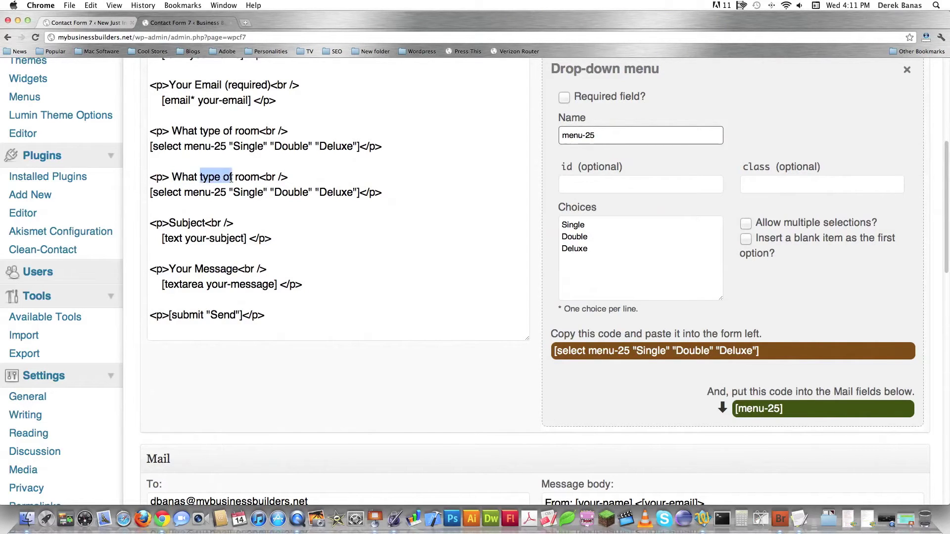
pyautogui.write('options for')
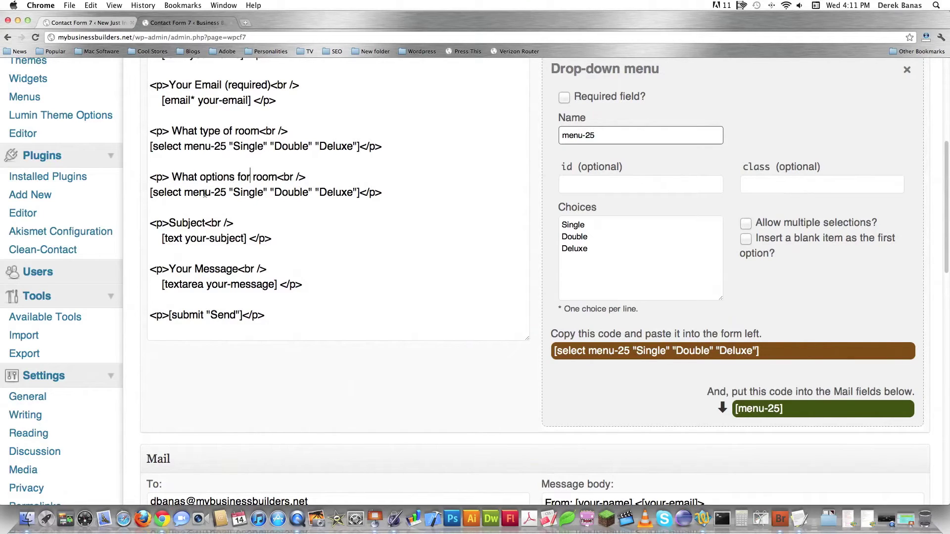
pyautogui.moveTo(359, 192); pyautogui.dragTo(148, 193)
pyautogui.press('BackSpace')
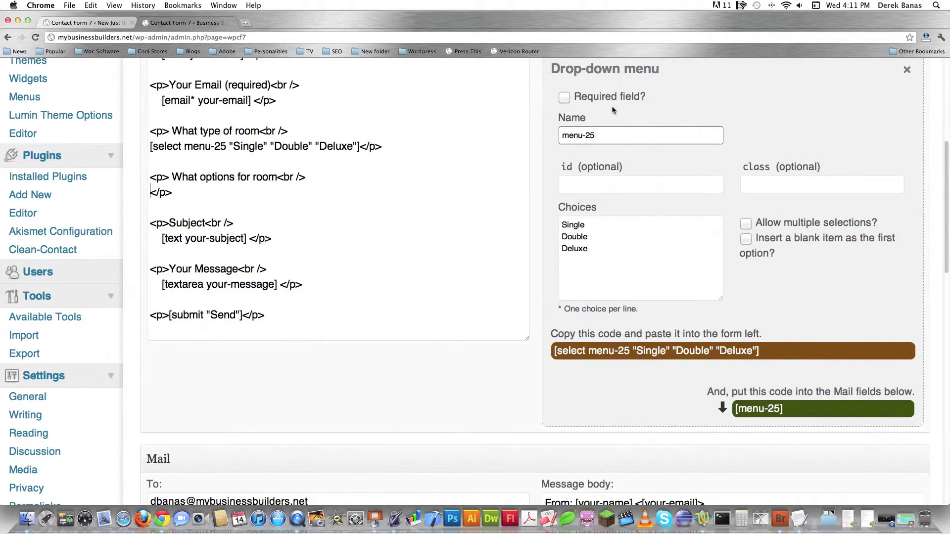
pyautogui.scroll(5, 723, 123)
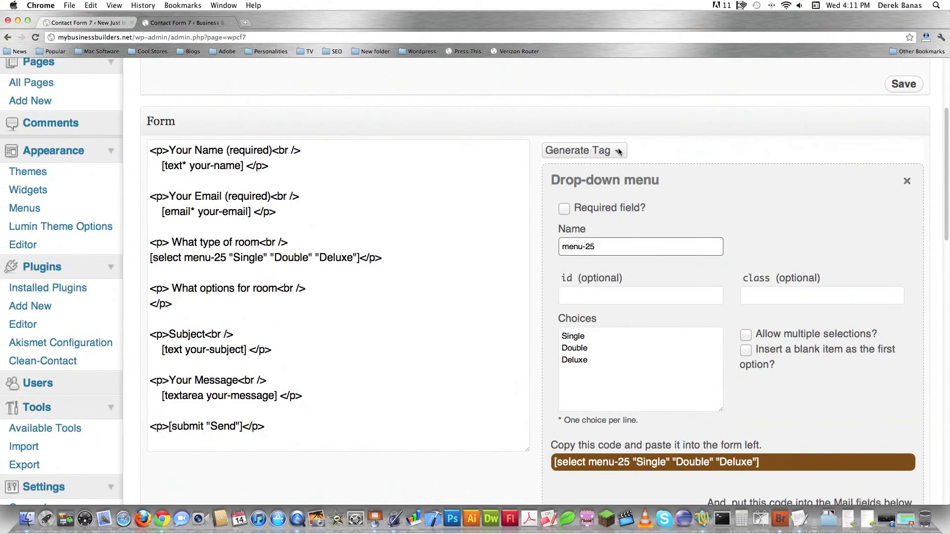
# - Insert a Kitchen, Jacuzzi, Sun Deck checkboxes tag with labels first into 'What options for room'
pyautogui.click(581, 151)
pyautogui.click(581, 242)
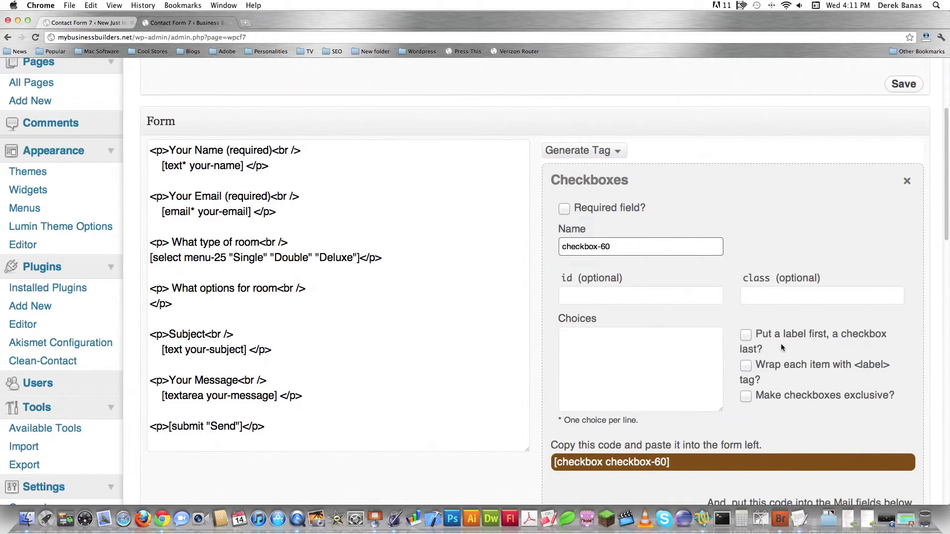
pyautogui.write('Kitchen')
pyautogui.press('Return')
pyautogui.write('Jacuzzi')
pyautogui.press('Return')
pyautogui.write('Sun Deck')
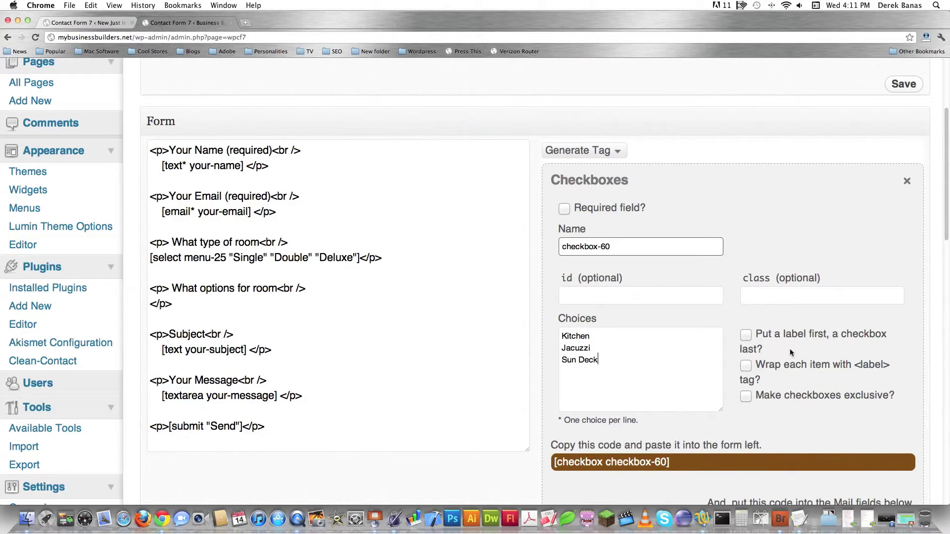
pyautogui.click(745, 335)
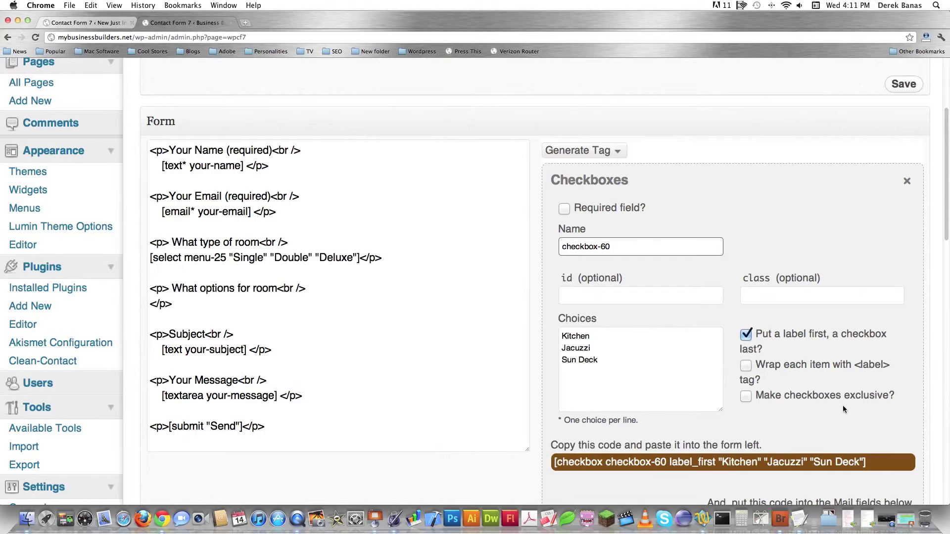
pyautogui.click(869, 461)
pyautogui.click(151, 304)
pyautogui.hotkey('ctrl', 'v')
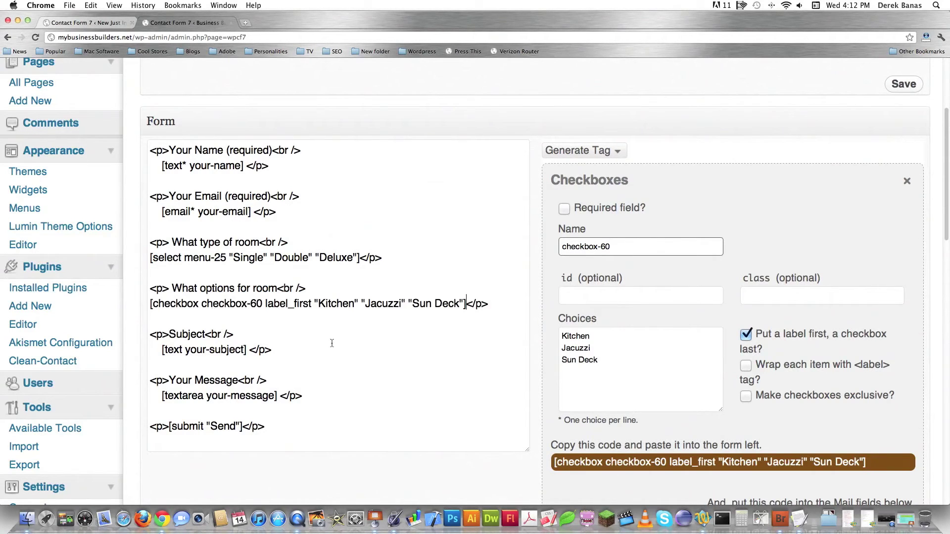
pyautogui.scroll(-3, 509, 300)
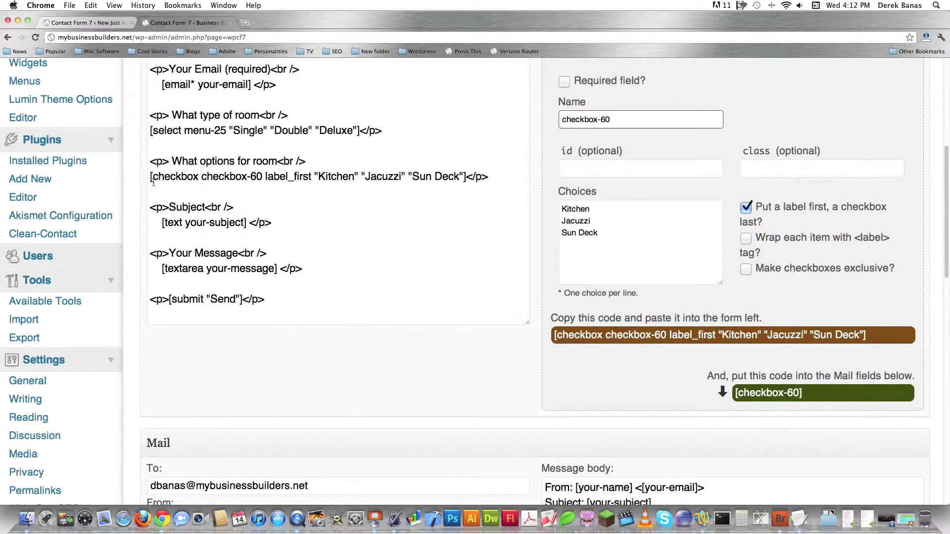
# - Duplicate the 'What type of room' question below the checkboxes and retitle it 'Whats most important'
pyautogui.moveTo(150, 115); pyautogui.dragTo(409, 123)
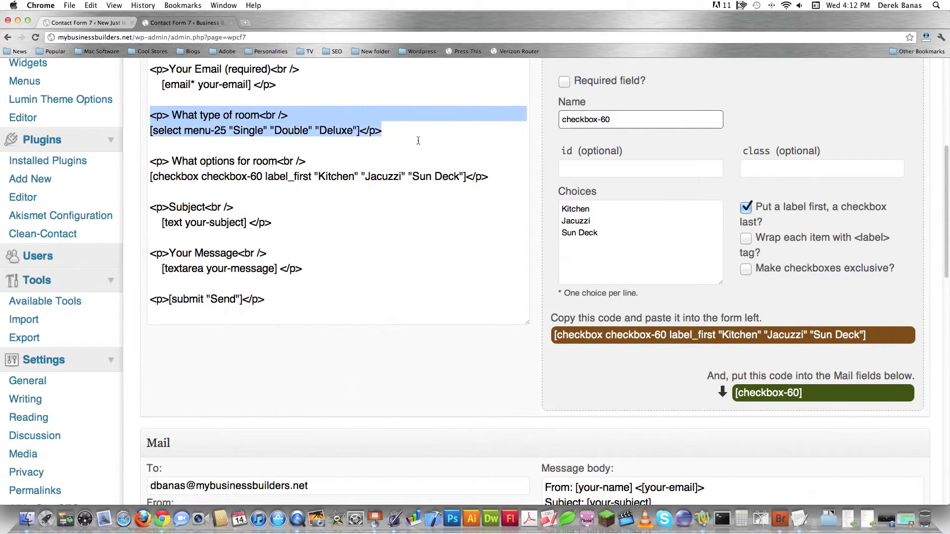
pyautogui.press('cmd+c')
pyautogui.click(529, 190)
pyautogui.press('Return')
pyautogui.press('cmd+v')
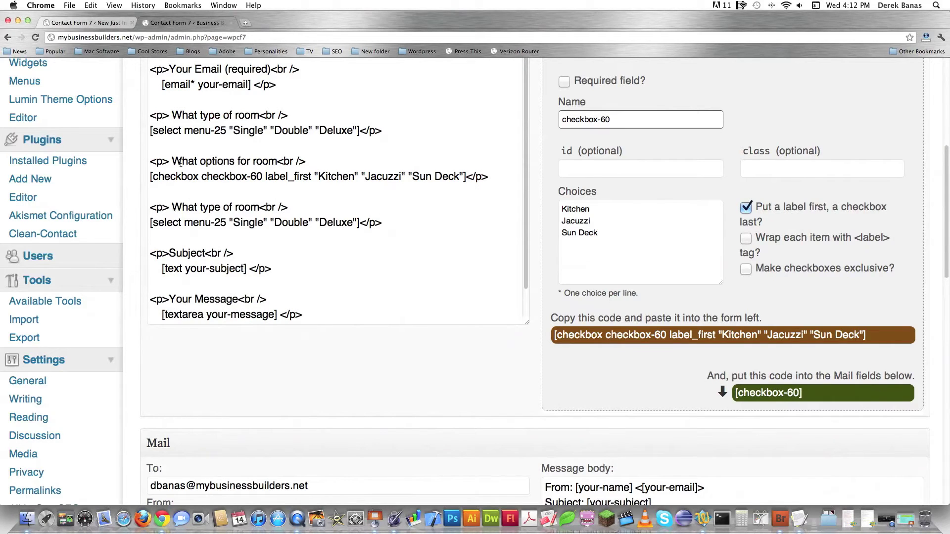
pyautogui.press('BackSpace')
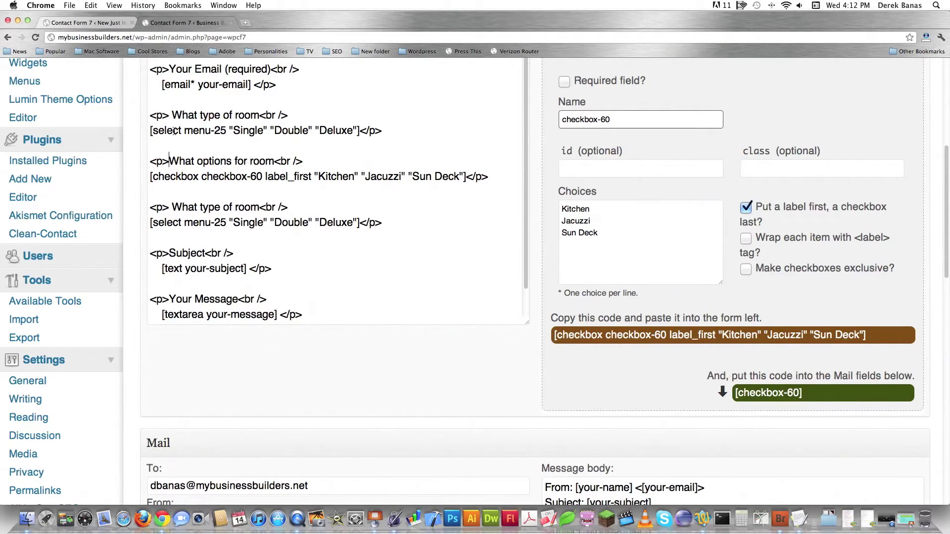
pyautogui.press('Up')
pyautogui.press('Up')
pyautogui.press('BackSpace')
pyautogui.moveTo(169, 207); pyautogui.dragTo(275, 207)
pyautogui.write('Whats most important')
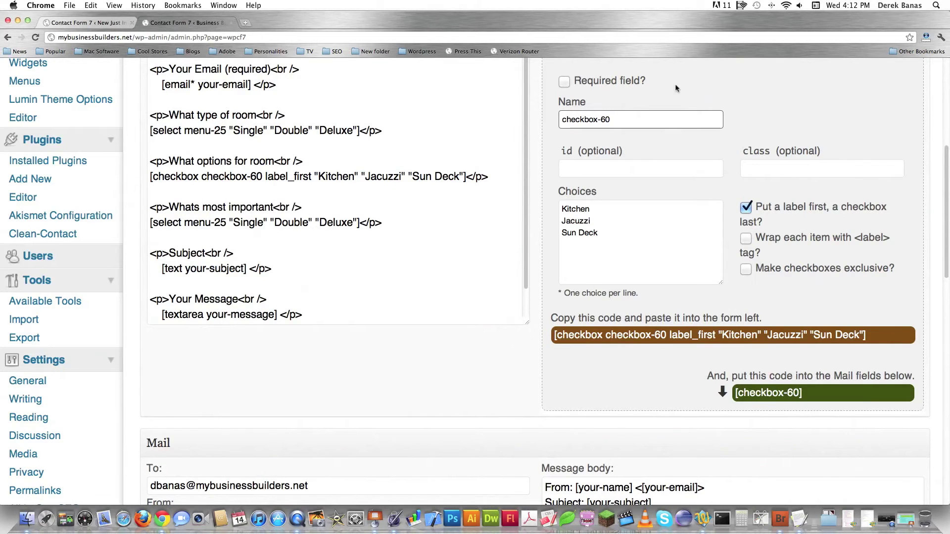
pyautogui.scroll(3, 675, 96)
# - Replace the drop-down under 'Whats most important' with View, Price, Location radio buttons, labels first
pyautogui.click(579, 125)
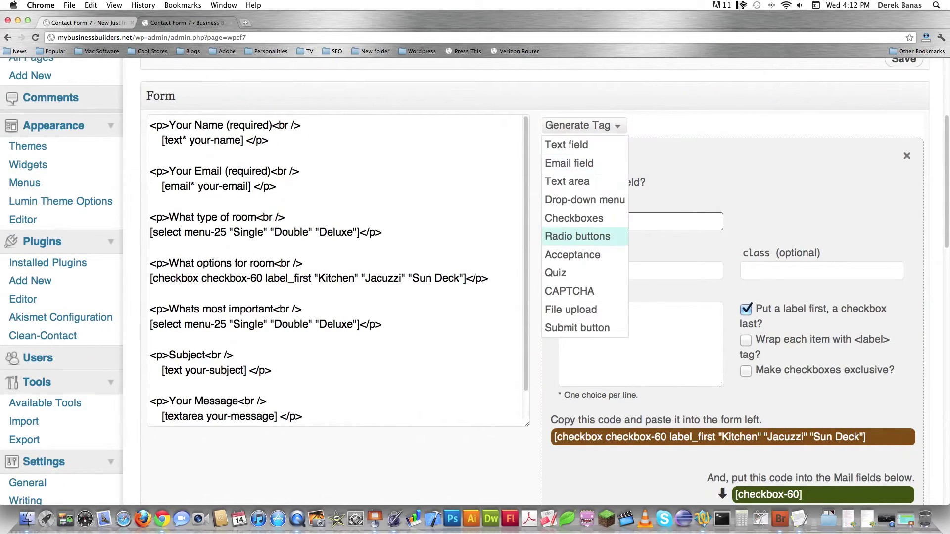
pyautogui.click(569, 237)
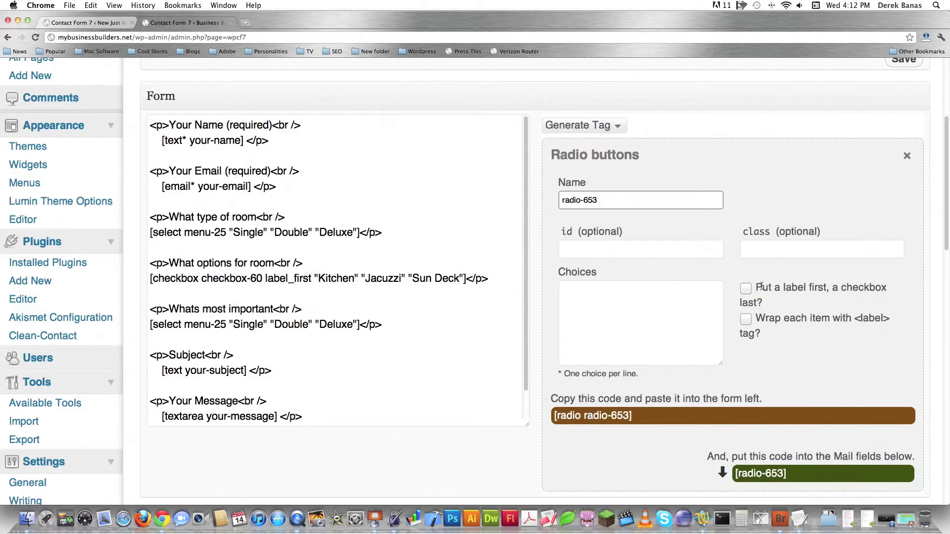
pyautogui.click(746, 288)
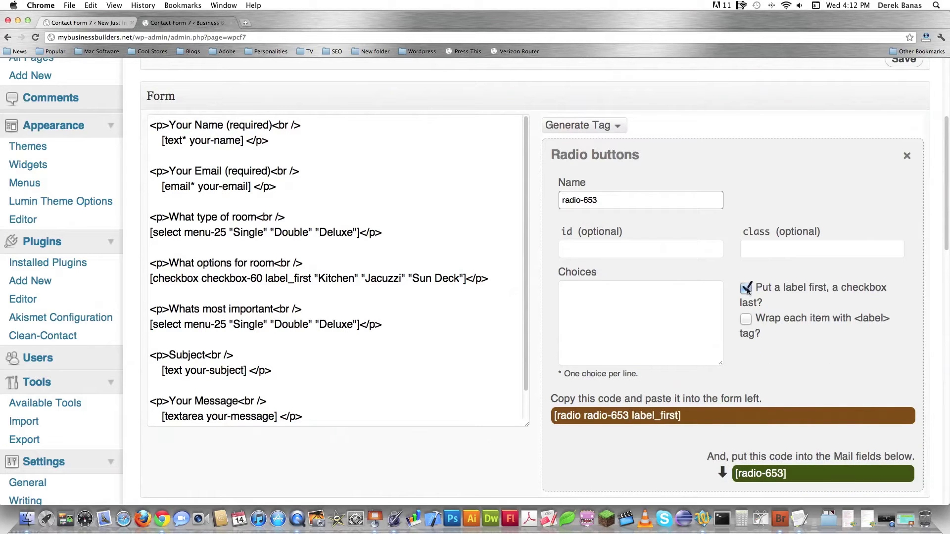
pyautogui.click(602, 304)
pyautogui.write('View ')
pyautogui.write('Pric')
pyautogui.write('e')
pyautogui.press('Return')
pyautogui.write('Location')
pyautogui.click(811, 418)
pyautogui.press('super+c')
pyautogui.moveTo(150, 323); pyautogui.dragTo(362, 321)
pyautogui.press('super+v')
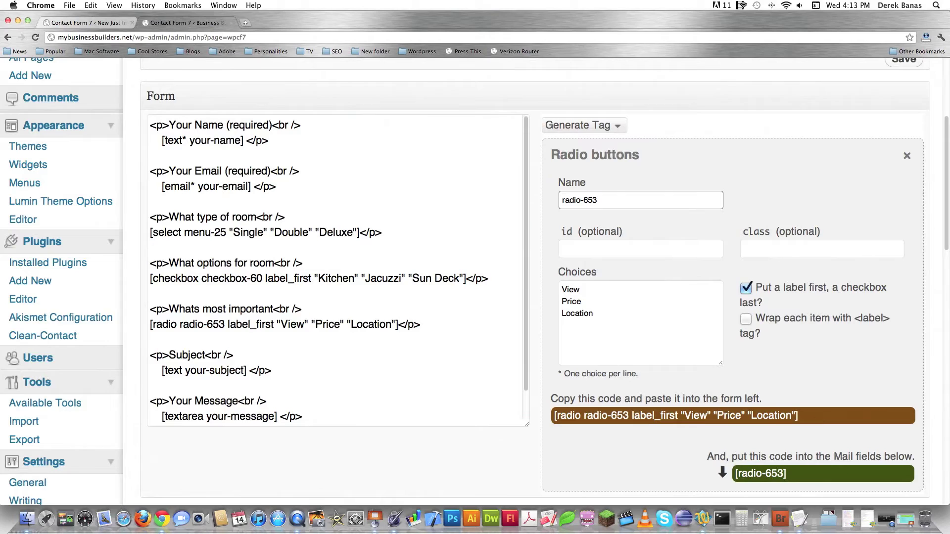
# - Add a new line '<p>We own first born son<br />' below the radio question
pyautogui.press('Return')
pyautogui.press('Return')
pyautogui.write('<p>')
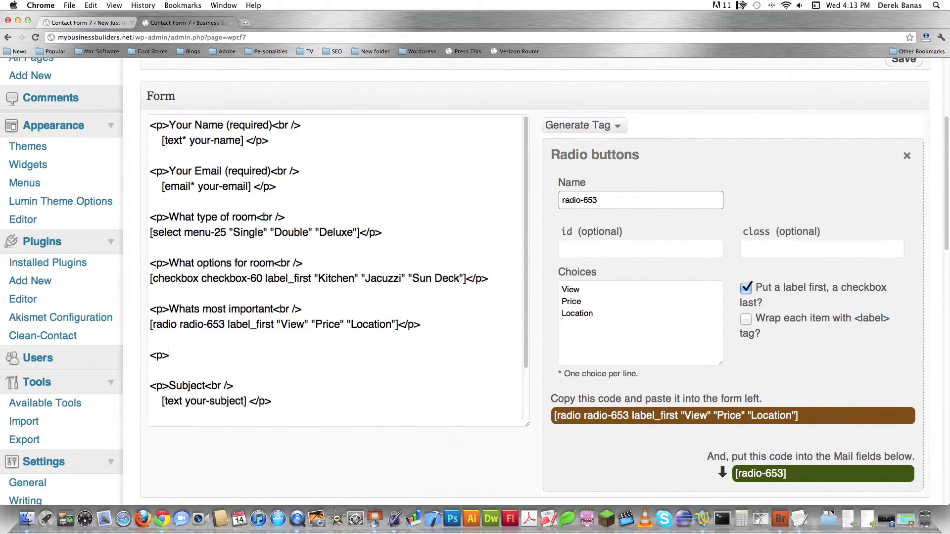
pyautogui.write('We own first born son')
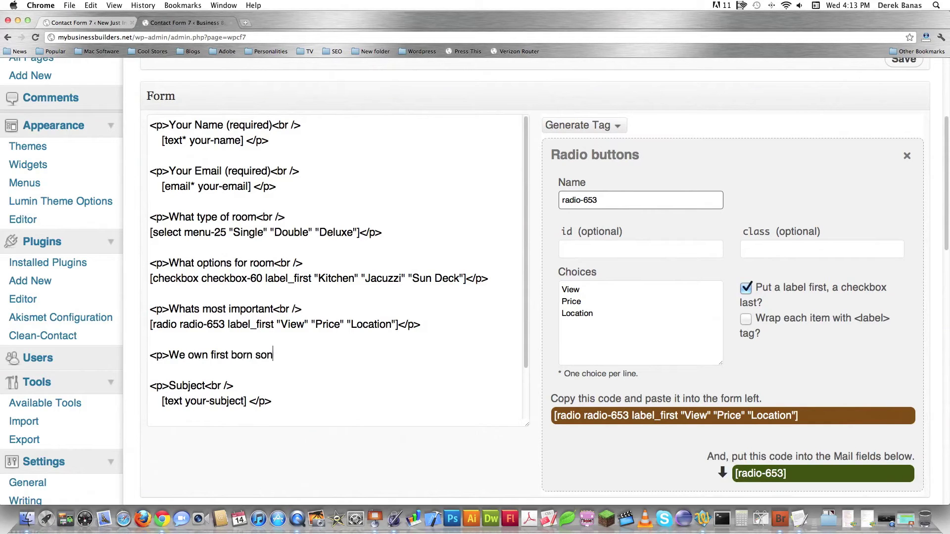
pyautogui.write('<br />')
pyautogui.press('Return')
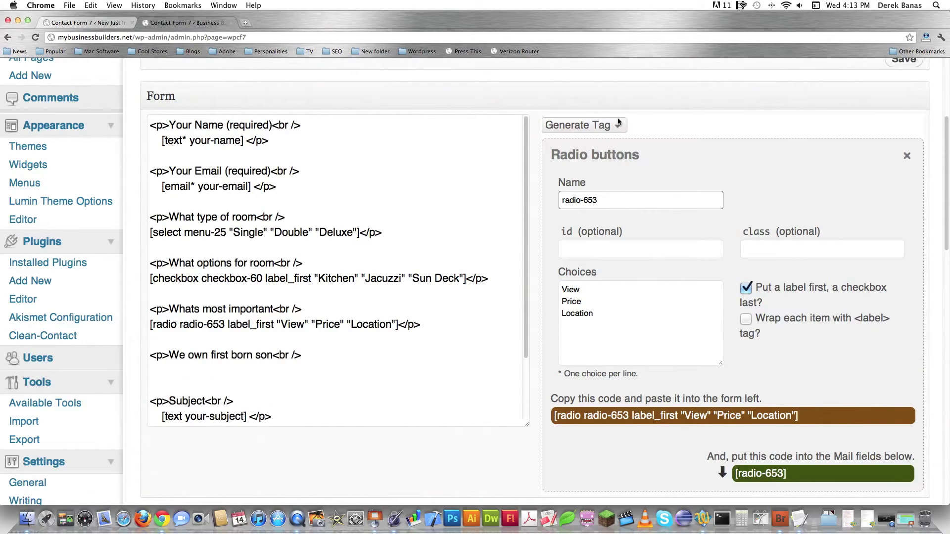
# - Place a checked-by-default acceptance tag under the first born son line and close it with </p>
pyautogui.click(620, 126)
pyautogui.click(586, 253)
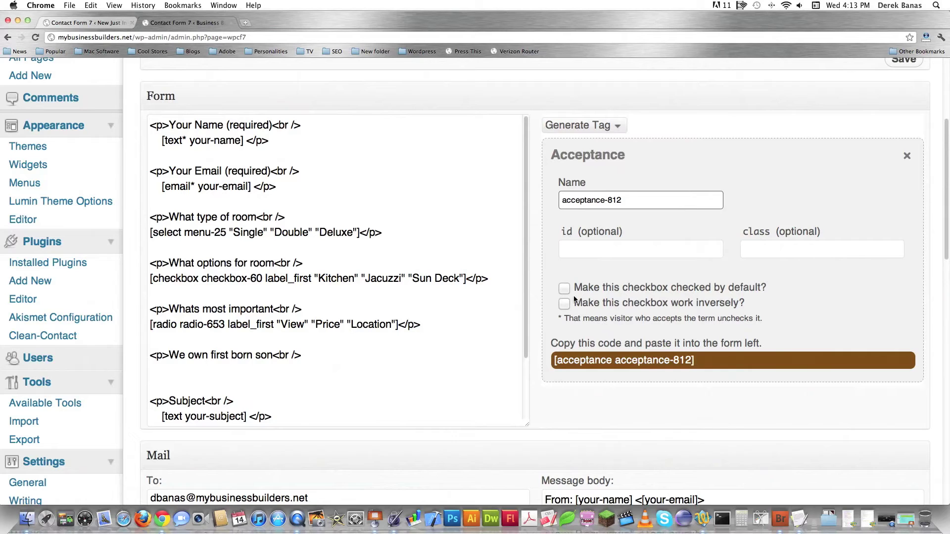
pyautogui.click(564, 287)
pyautogui.click(281, 362)
pyautogui.press('super+v')
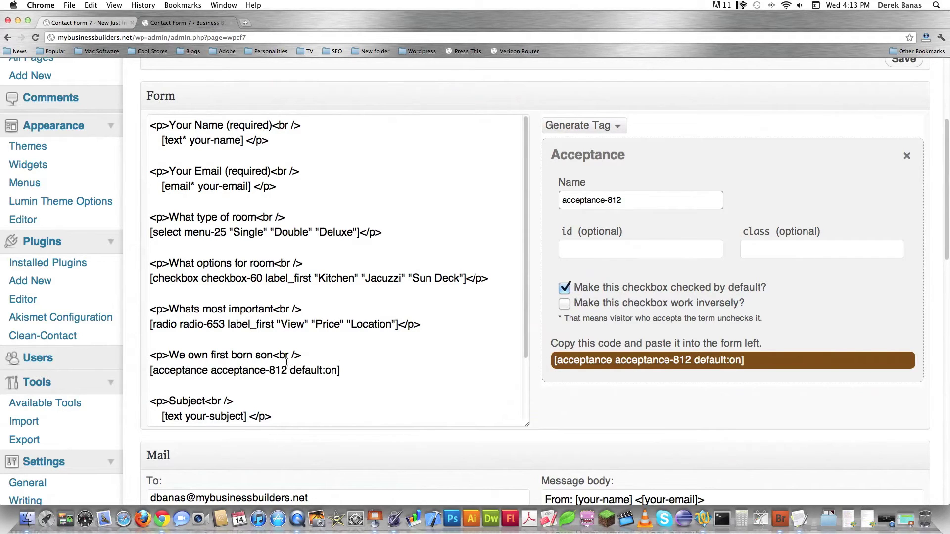
pyautogui.write('</p>')
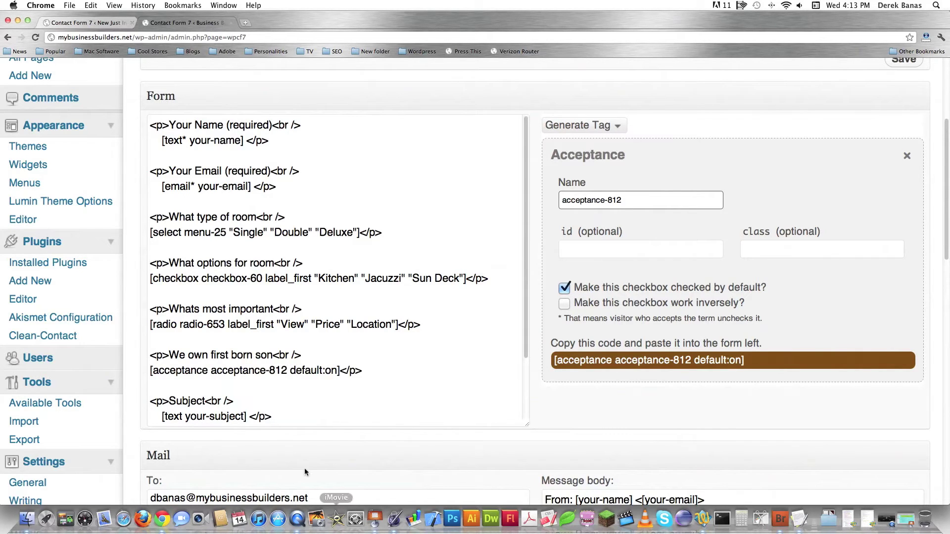
# - Add blank lines after the message field
pyautogui.scroll(-5, 387, 254)
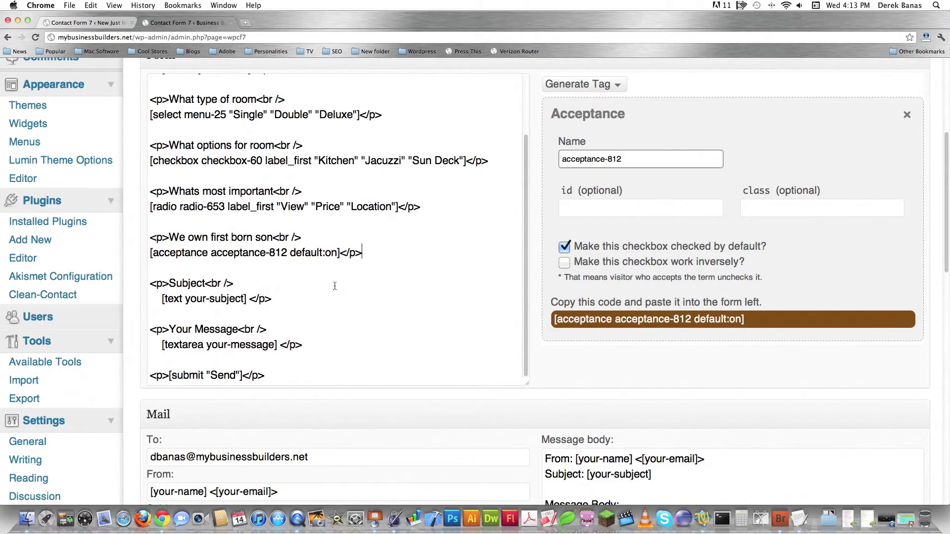
pyautogui.scroll(-1, 405, 267)
pyautogui.press('Return')
pyautogui.press('Return')
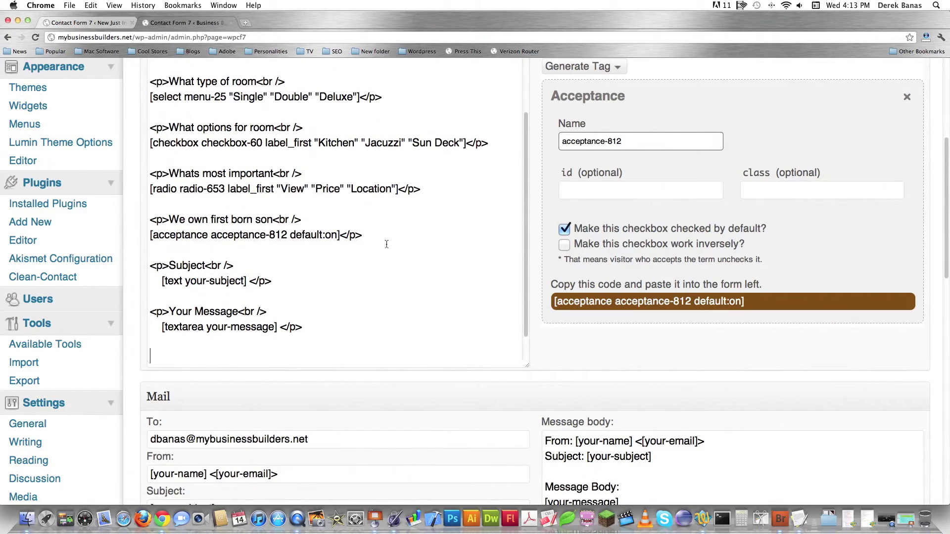
pyautogui.scroll(-3, 386, 244)
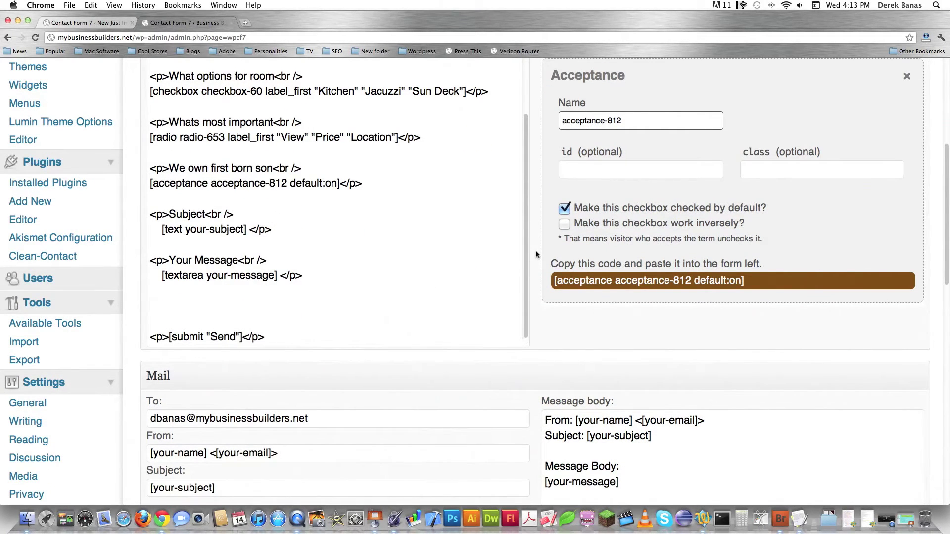
pyautogui.scroll(4, 536, 250)
# - Generate a CAPTCHA tag and paste its image code and answer field code onto separate form lines
pyautogui.click(618, 123)
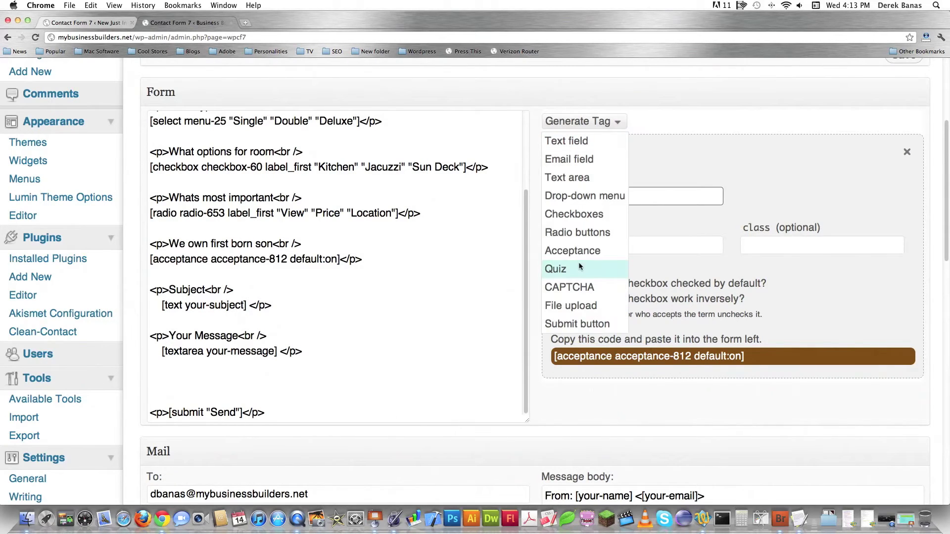
pyautogui.click(586, 283)
pyautogui.scroll(-4, 586, 286)
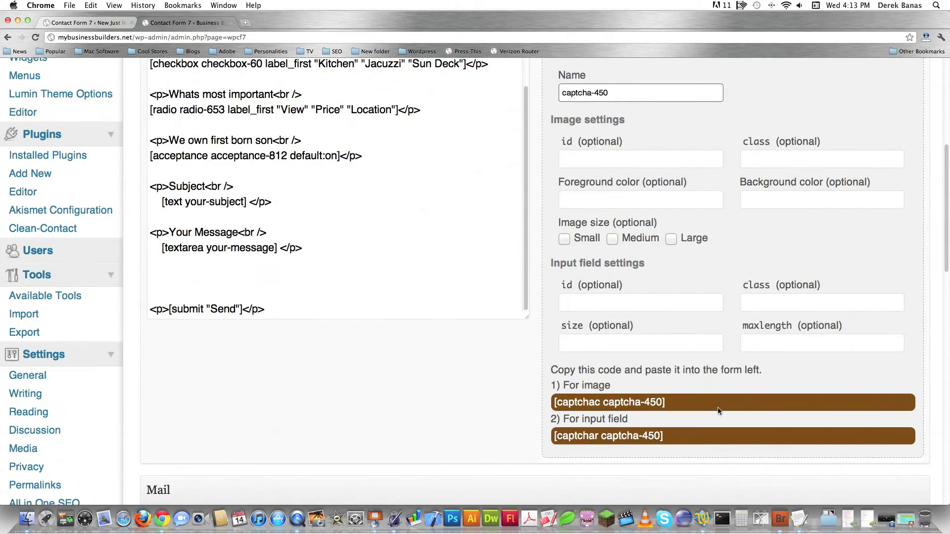
pyautogui.moveTo(680, 404); pyautogui.dragTo(554, 403)
pyautogui.press('cmd+c')
pyautogui.click(206, 277)
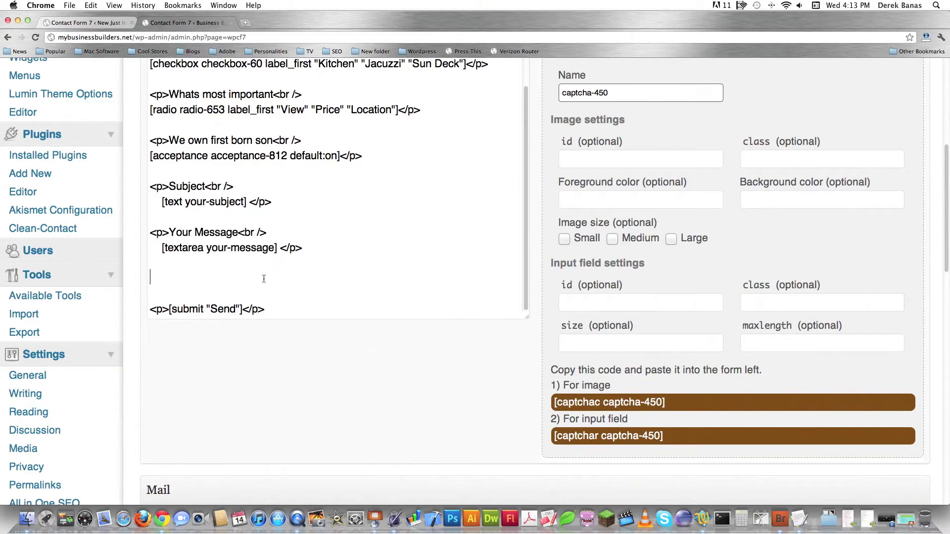
pyautogui.press('cmd+v')
pyautogui.moveTo(554, 436); pyautogui.dragTo(671, 435)
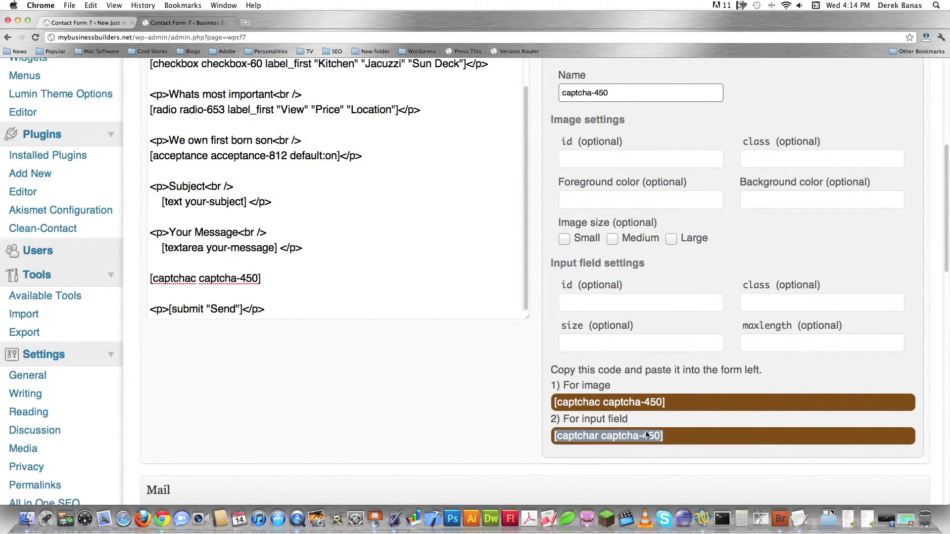
pyautogui.click(317, 278)
pyautogui.press('Return')
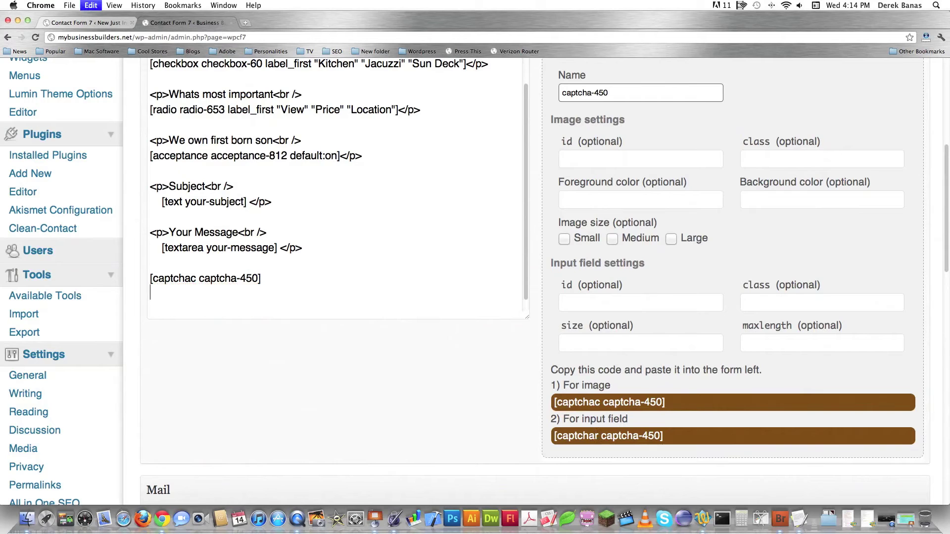
pyautogui.press('cmd+v')
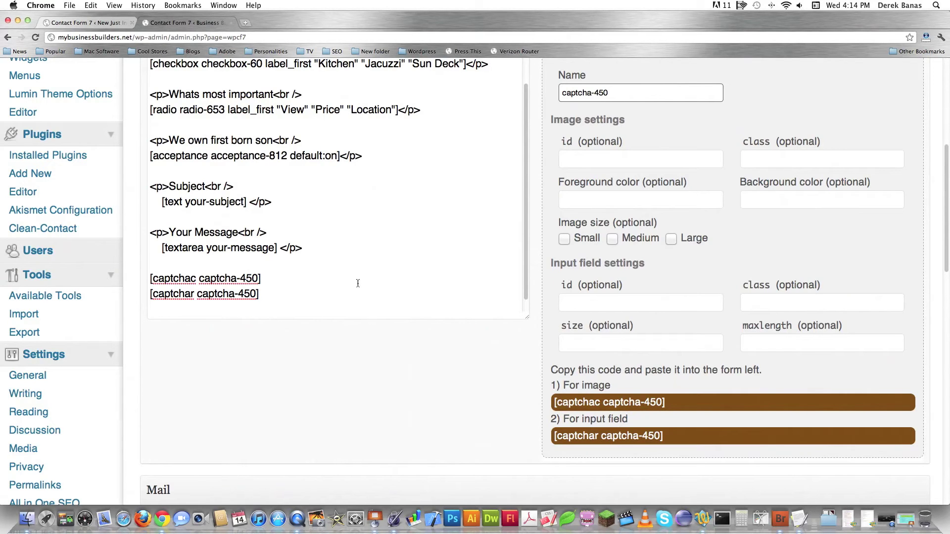
# - Add a '<p>Send your picture<br />' label line above the CAPTCHA code
pyautogui.click(150, 278)
pyautogui.press('Return')
pyautogui.press('Return')
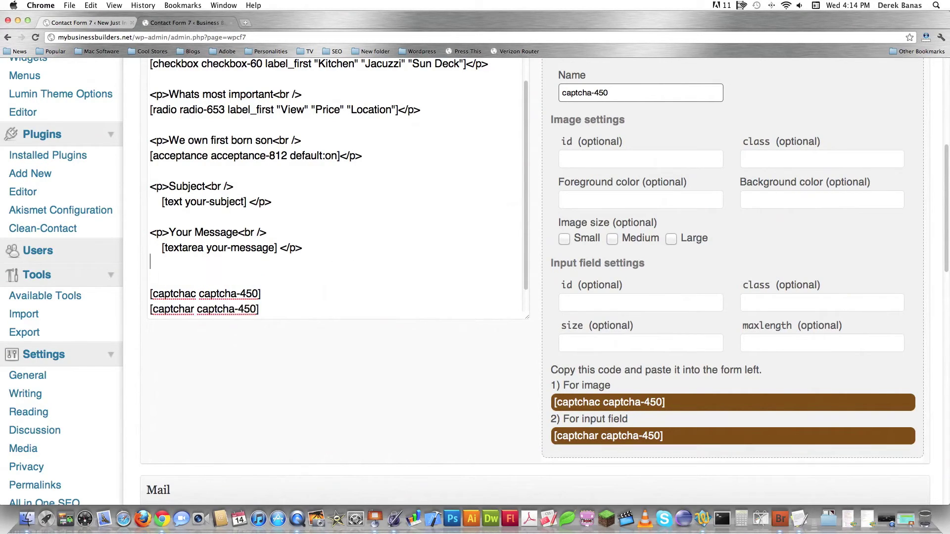
pyautogui.press('Up')
pyautogui.press('Up')
pyautogui.write('<p>Sen')
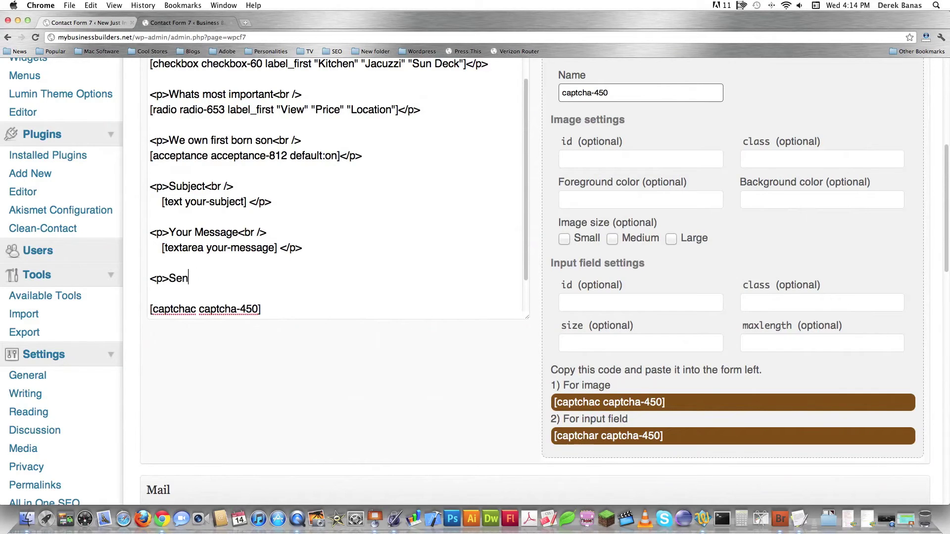
pyautogui.write('d your picture')
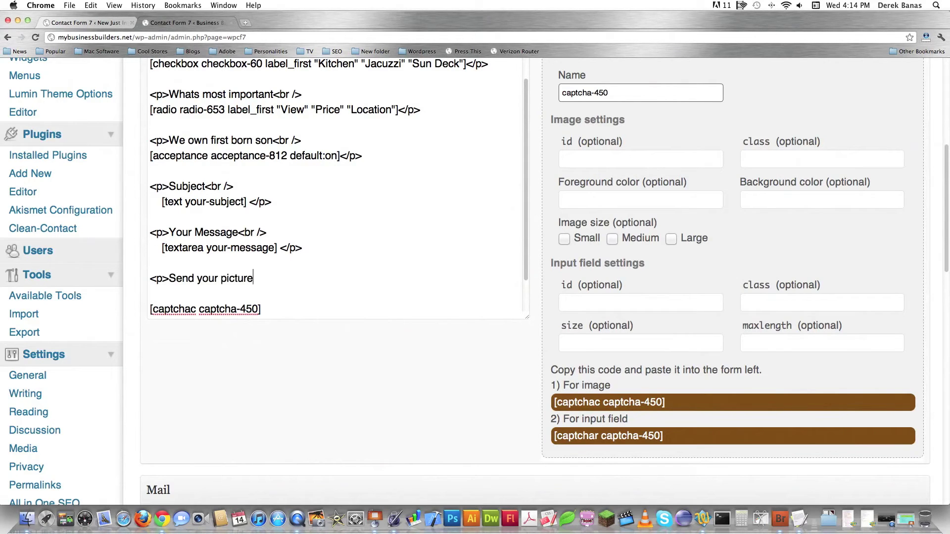
pyautogui.write('<br />')
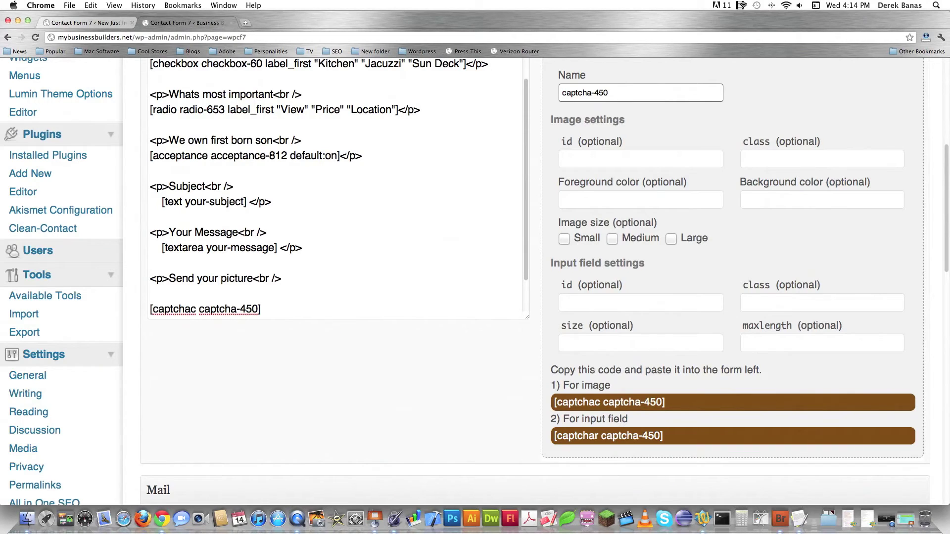
pyautogui.press('Return')
pyautogui.scroll(-2, 337, 201)
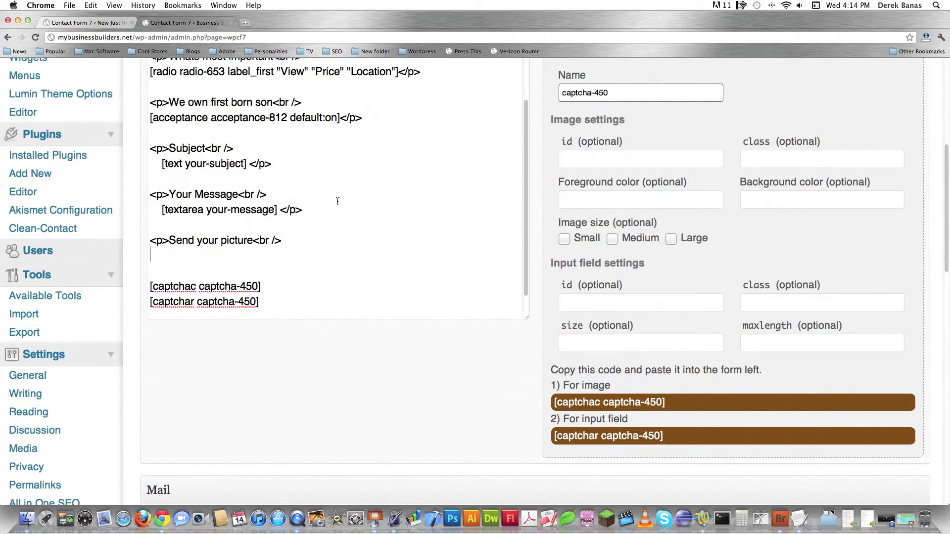
pyautogui.scroll(3, 537, 182)
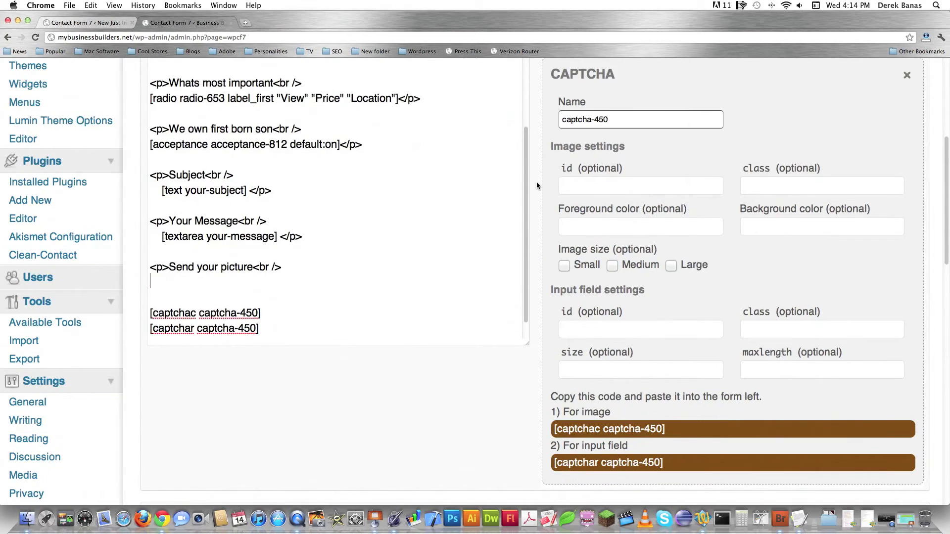
# - Generate a file upload tag and paste [file file-267] under Send your picture
pyautogui.click(609, 98)
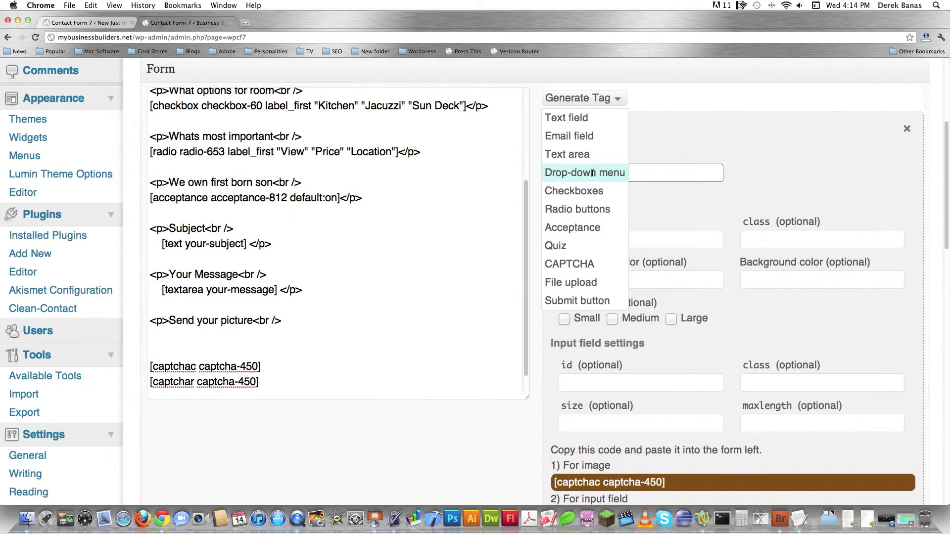
pyautogui.click(599, 281)
pyautogui.scroll(-2, 539, 313)
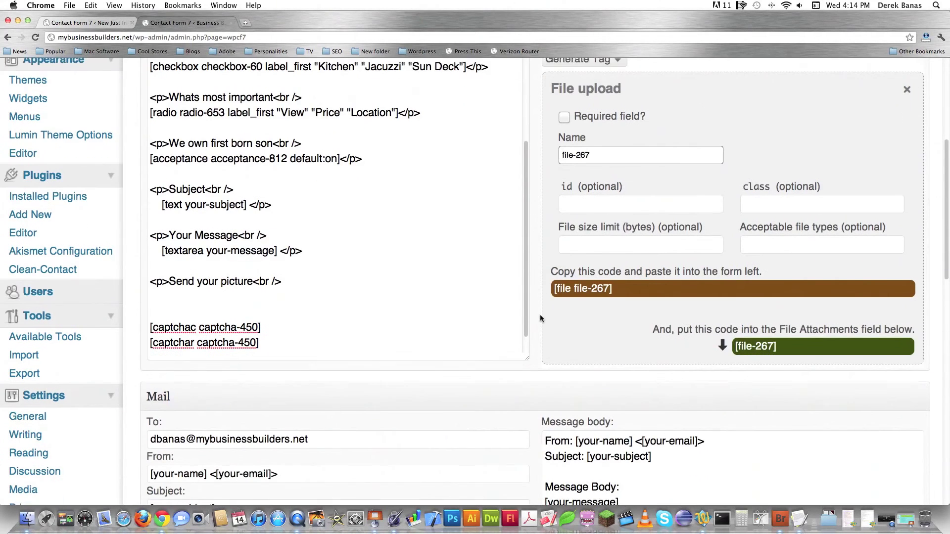
pyautogui.scroll(-1, 539, 314)
pyautogui.moveTo(615, 283); pyautogui.dragTo(546, 283)
pyautogui.press('super+c')
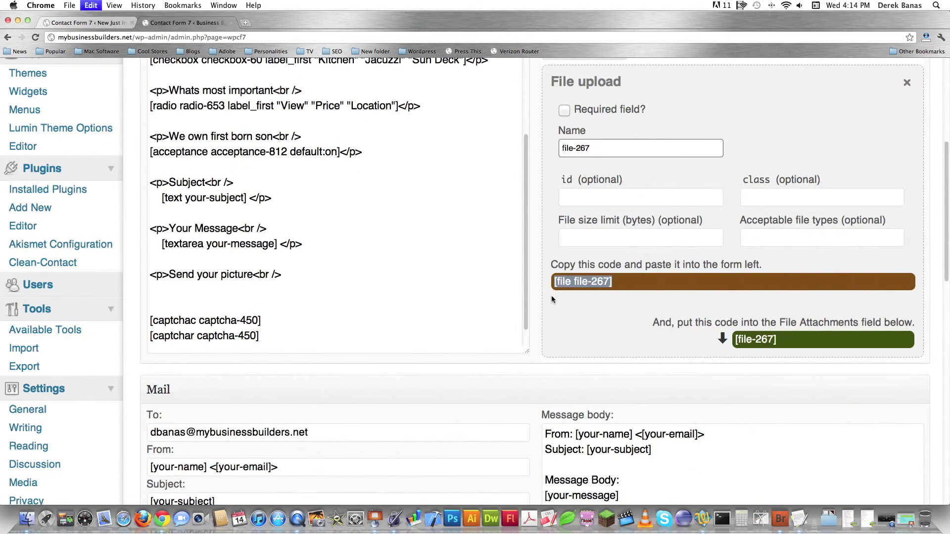
pyautogui.click(186, 287)
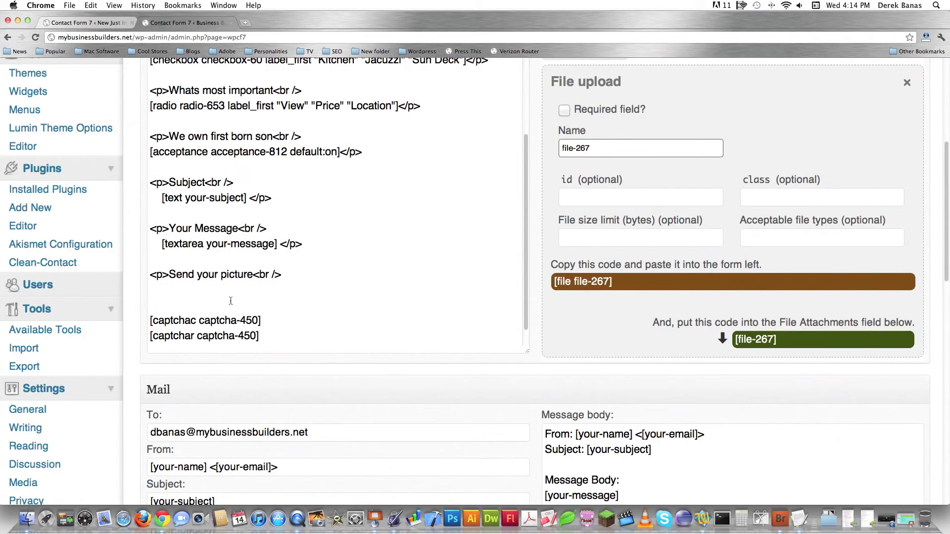
pyautogui.press('super+v')
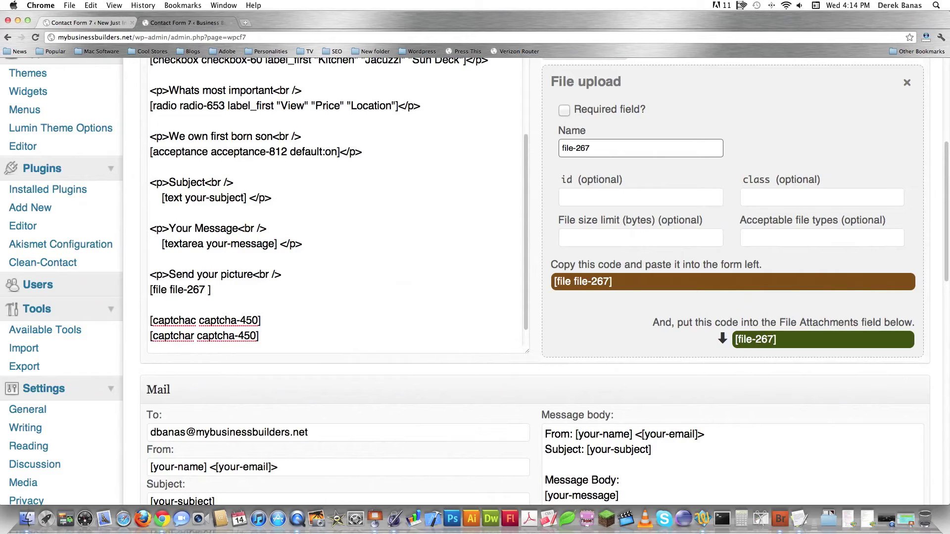
# - Extend the tag with filetypes:pdf|txt|jpg|gif|png|doc|docx limit:2mb and close the line with </p>
pyautogui.write('filetypes:pdf')
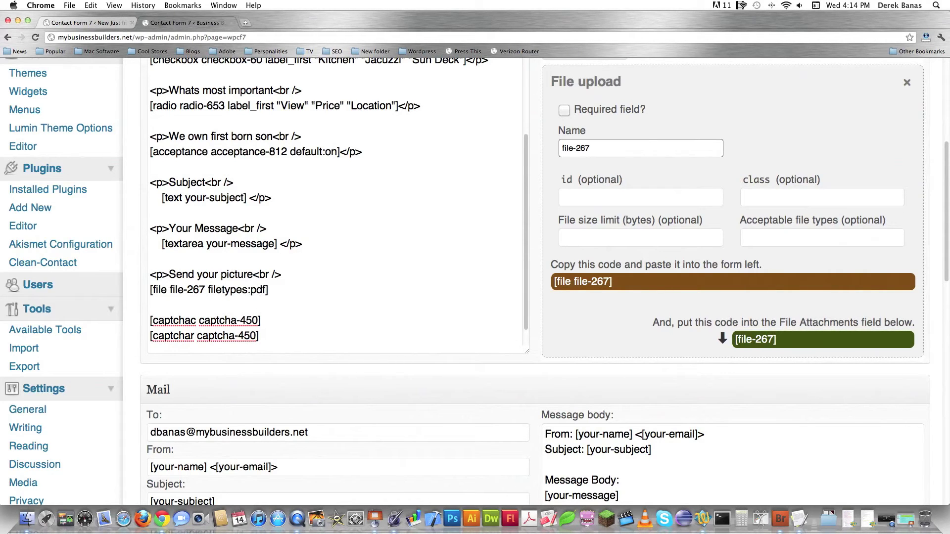
pyautogui.write('|')
pyautogui.write('txt|jpg|gif|pn')
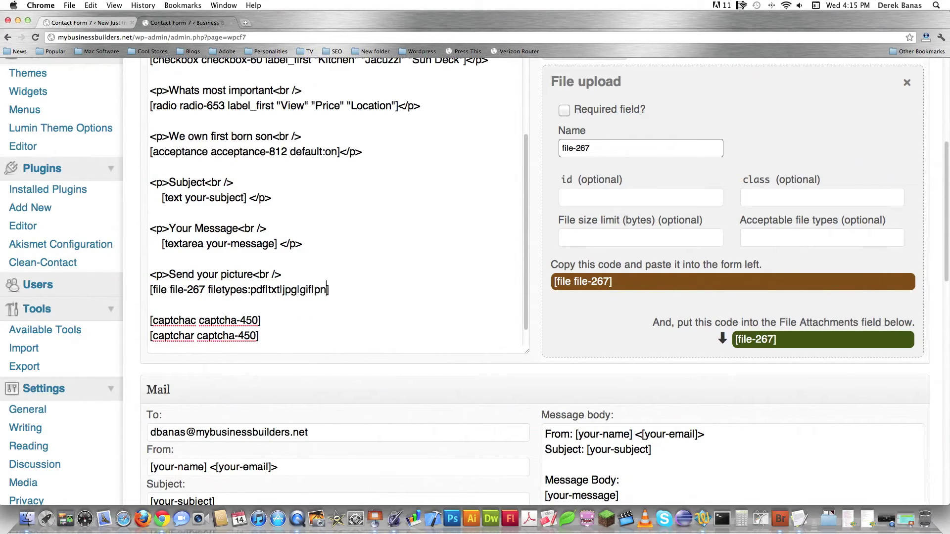
pyautogui.write('g|doc|doc')
pyautogui.write('x')
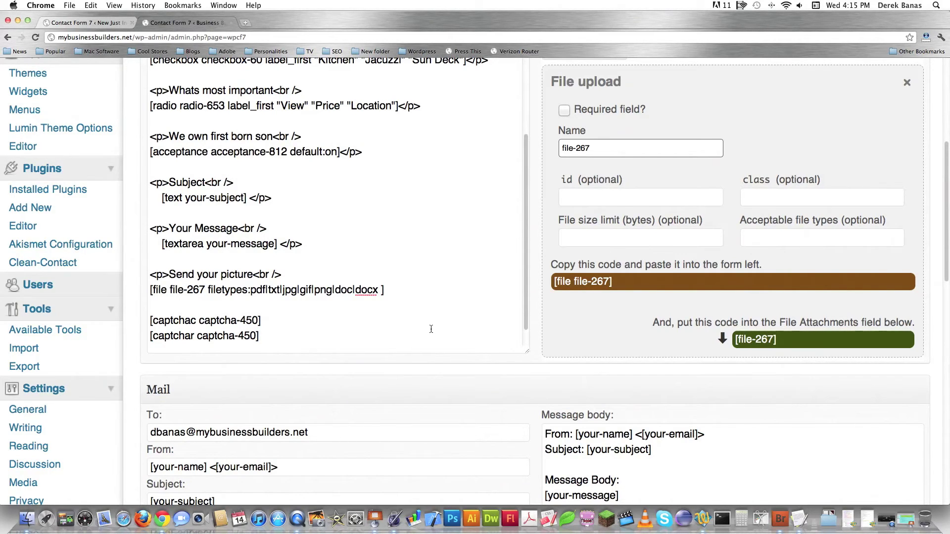
pyautogui.write(' limit')
pyautogui.press('BackSpace')
pyautogui.write(':2mb')
pyautogui.click(439, 286)
pyautogui.write('</p>')
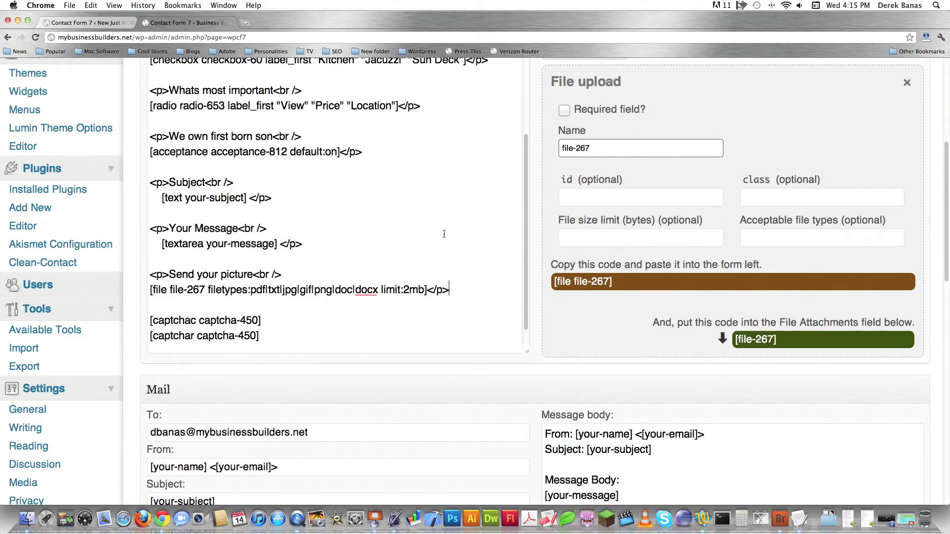
# - Enter [file-267] in the mail's File attachments field
pyautogui.scroll(-2, 547, 387)
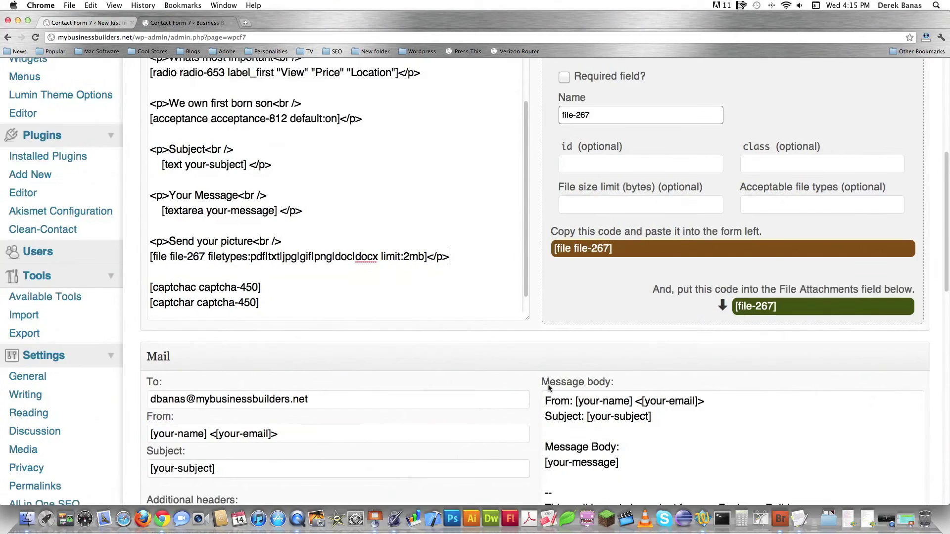
pyautogui.scroll(-6, 548, 387)
pyautogui.scroll(4, 393, 322)
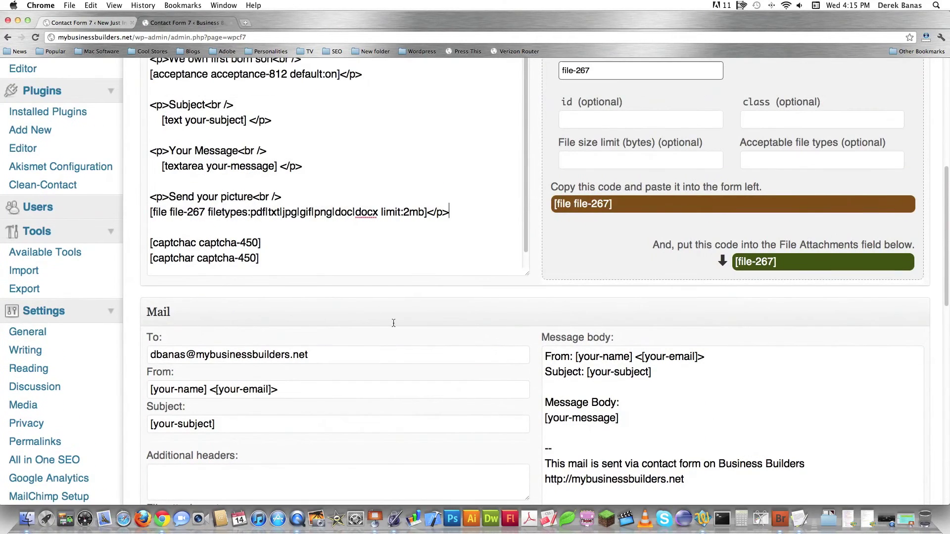
pyautogui.moveTo(170, 213); pyautogui.dragTo(204, 212)
pyautogui.scroll(-6, 366, 328)
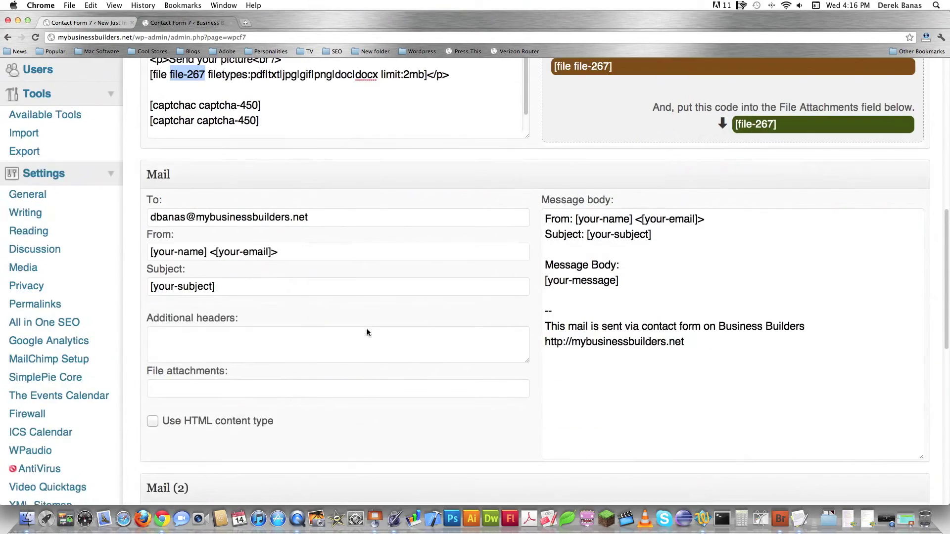
pyautogui.scroll(-2, 366, 333)
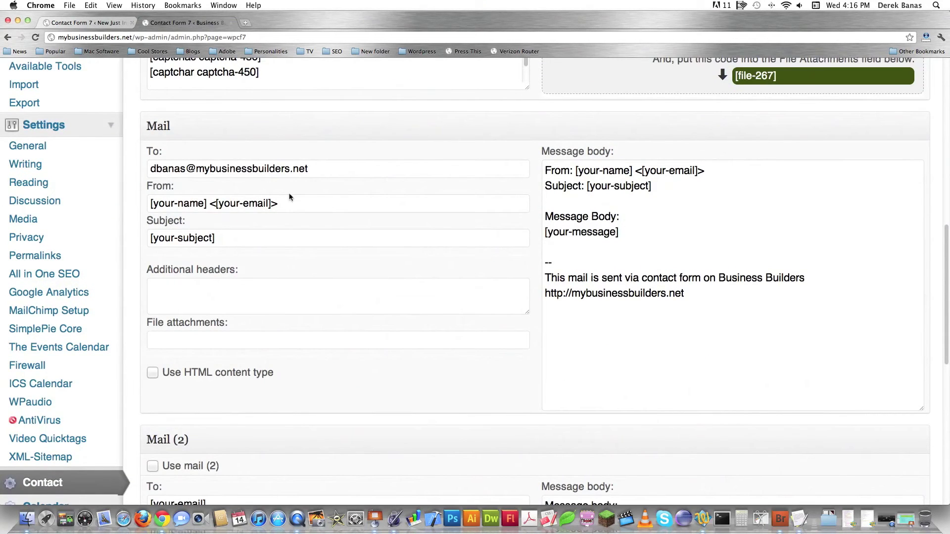
pyautogui.click(330, 334)
pyautogui.write('file-267')
pyautogui.click(156, 332)
pyautogui.write('[')
pyautogui.click(193, 340)
pyautogui.write(']')
# - Add a 'Type of Room: [menu-25]' line below [your-message] in the message body
pyautogui.scroll(1, 613, 361)
pyautogui.scroll(10, 612, 362)
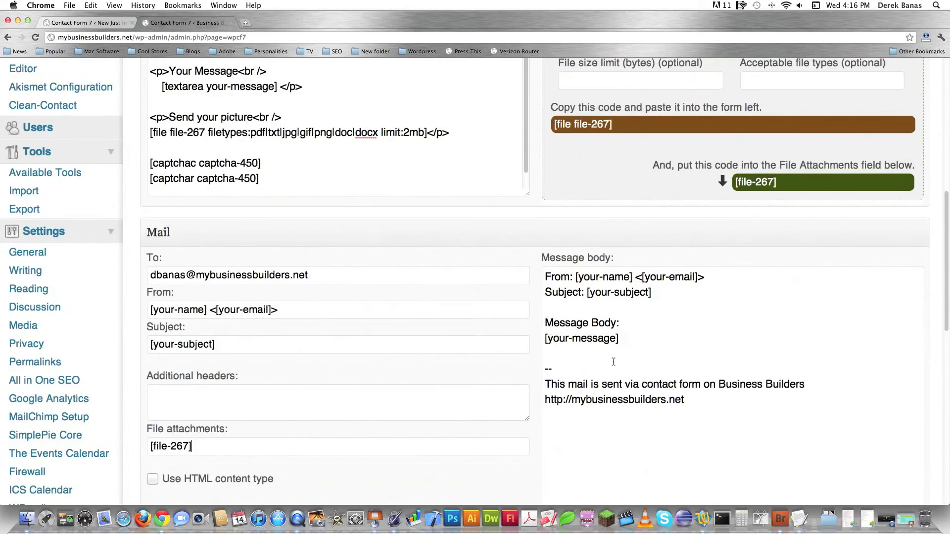
pyautogui.scroll(1, 239, 144)
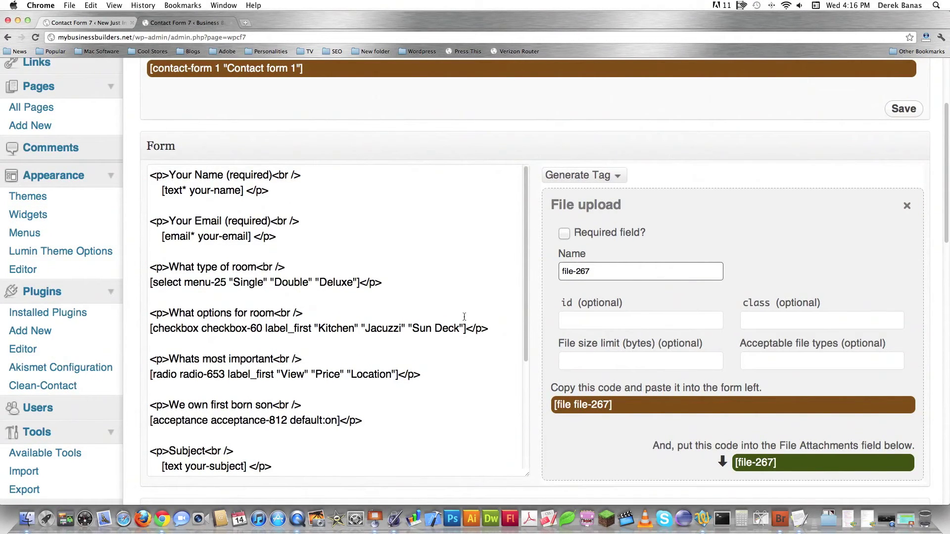
pyautogui.scroll(-10, 532, 270)
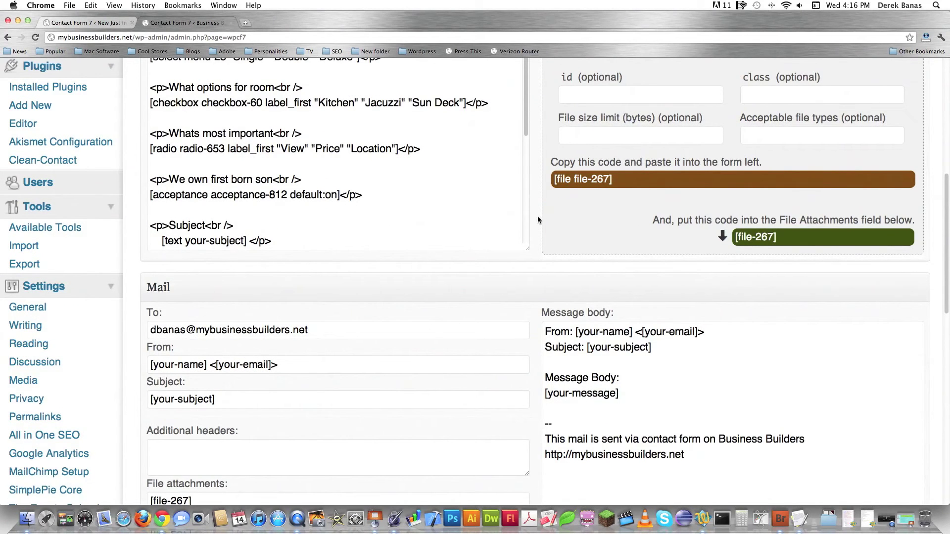
pyautogui.scroll(5, 538, 219)
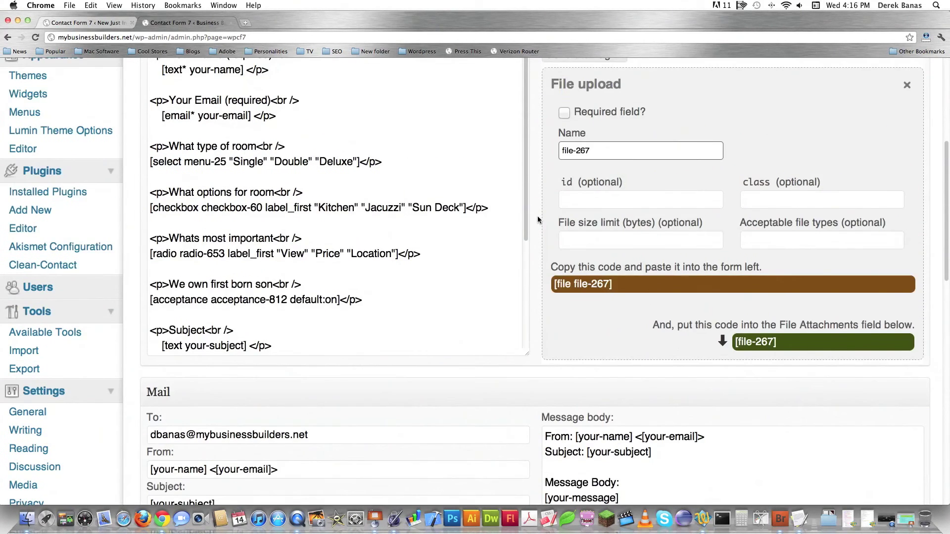
pyautogui.scroll(1, 537, 215)
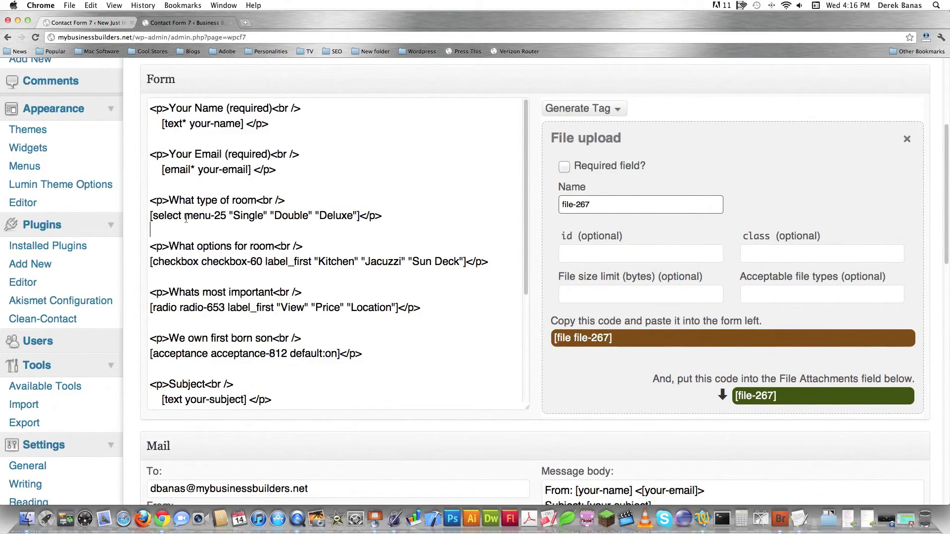
pyautogui.moveTo(184, 215); pyautogui.dragTo(226, 216)
pyautogui.scroll(-4, 376, 257)
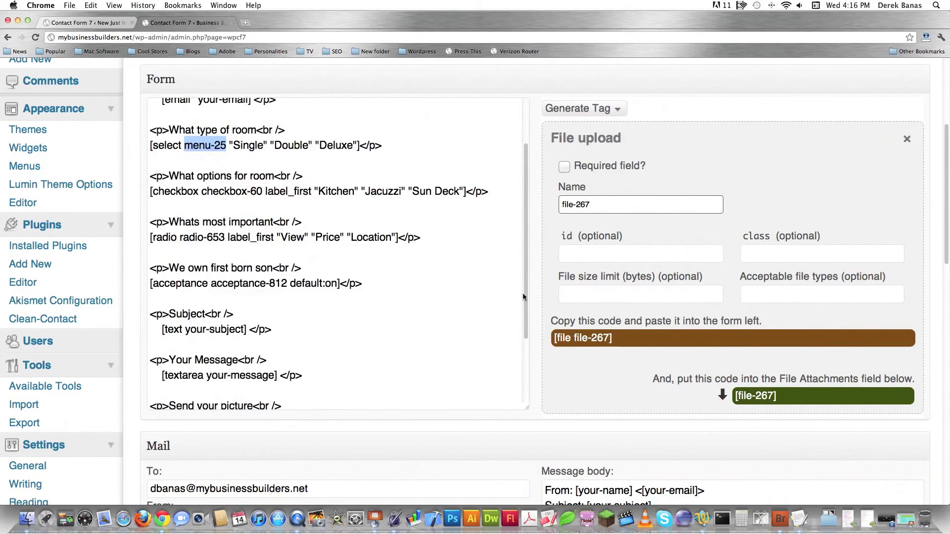
pyautogui.scroll(-5, 543, 297)
pyautogui.click(630, 328)
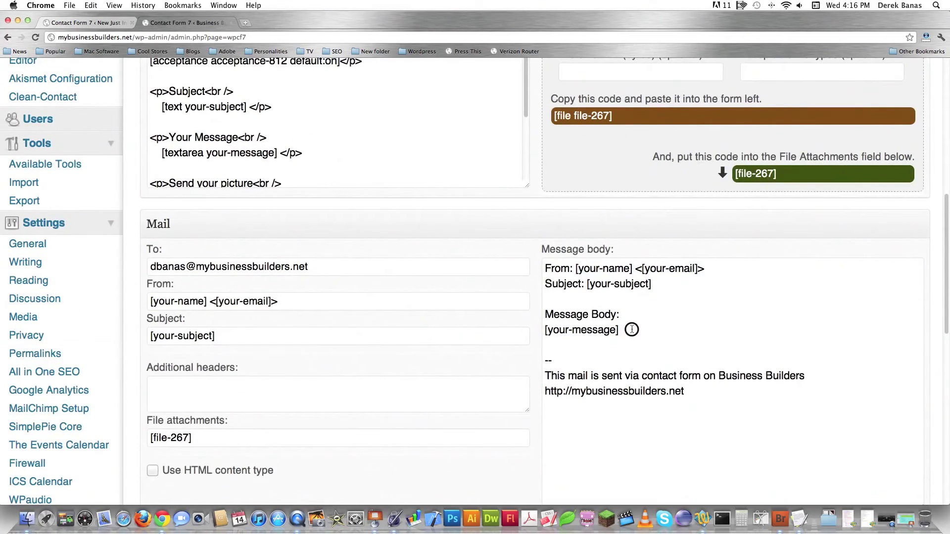
pyautogui.press('Return')
pyautogui.press('Return')
pyautogui.write('Type of ')
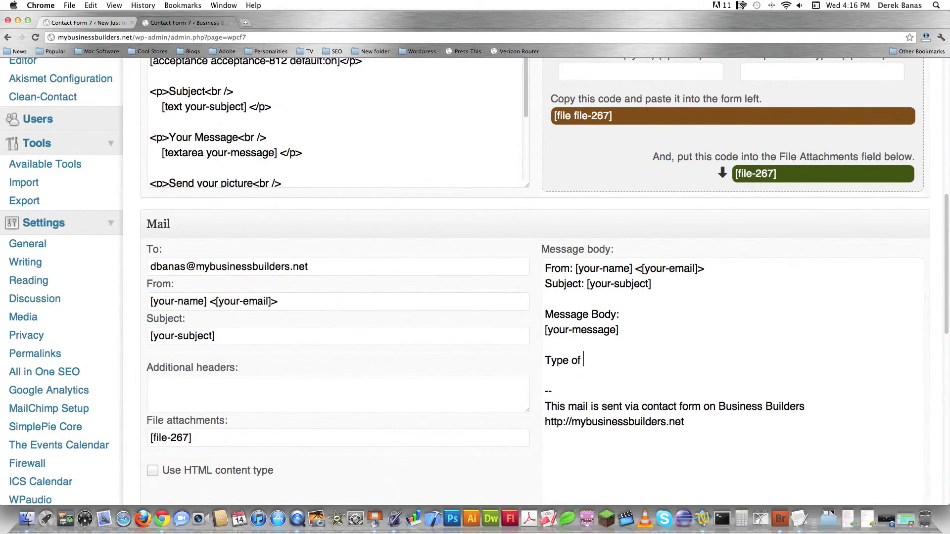
pyautogui.write('Room:')
pyautogui.press('super+v')
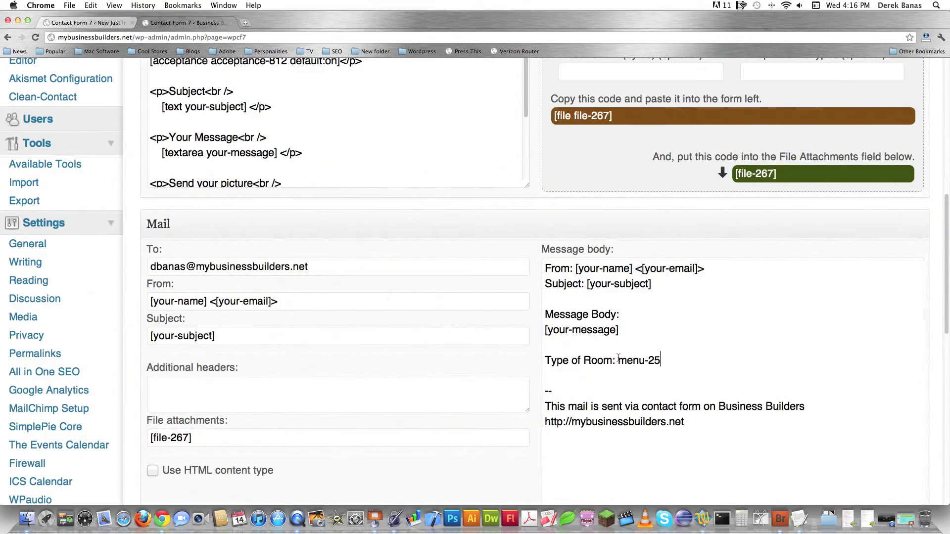
pyautogui.write('[')
pyautogui.scroll(-5, 633, 388)
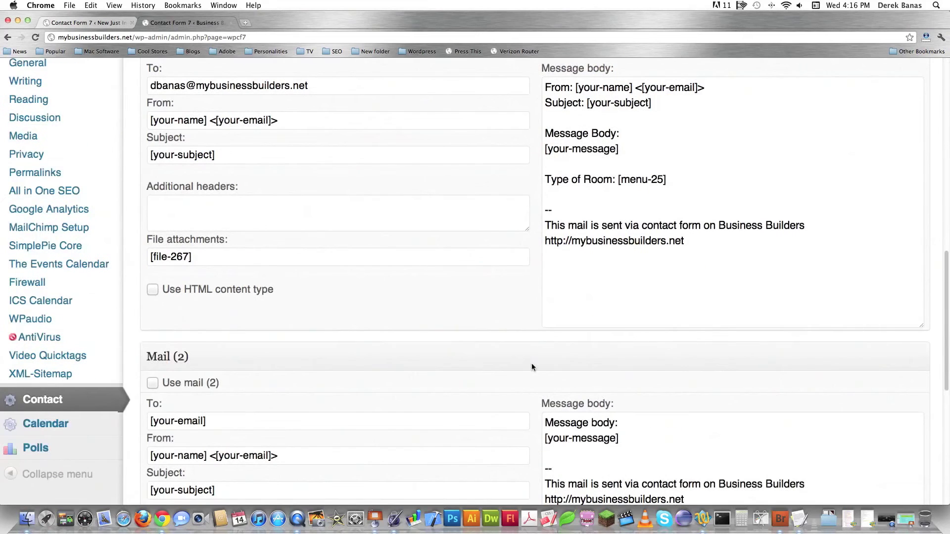
pyautogui.scroll(-8, 555, 291)
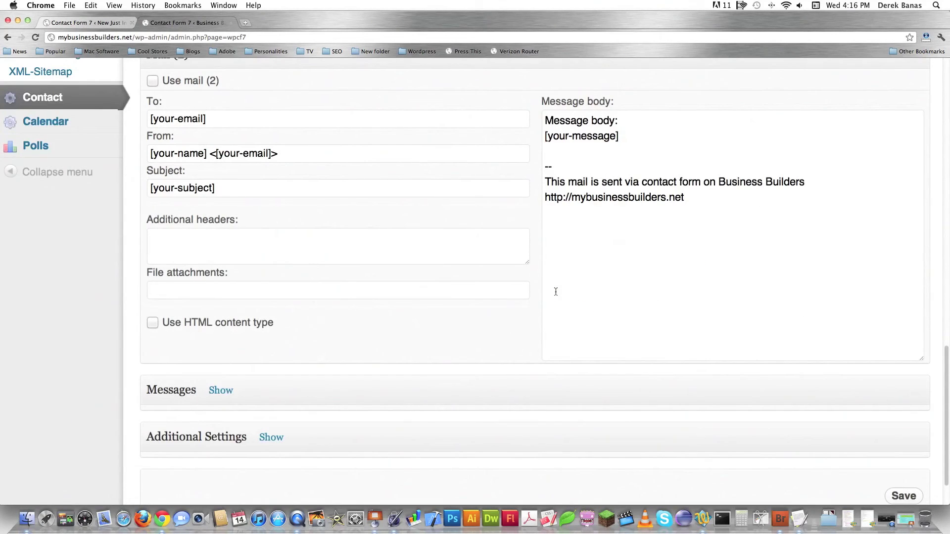
pyautogui.scroll(15, 532, 302)
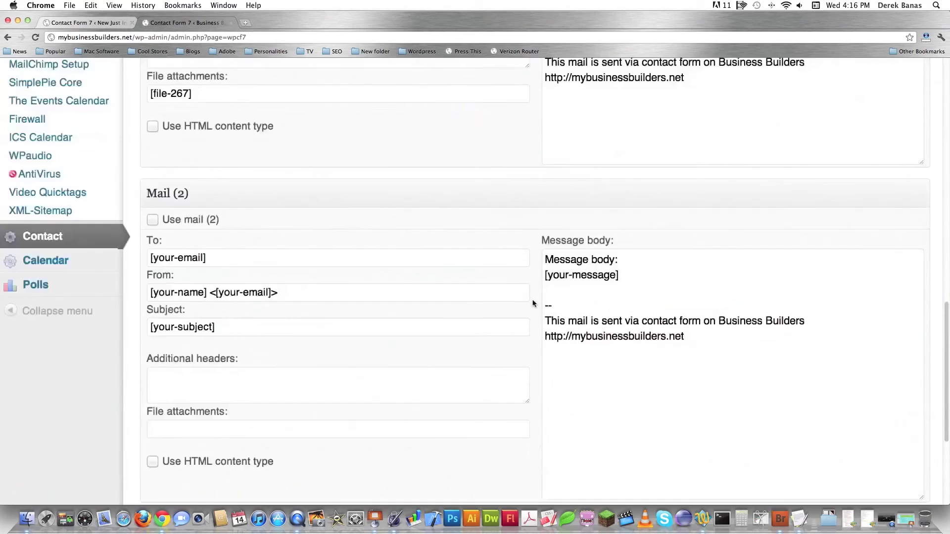
# - Save Contact form 1 and draft a Contacts page under About containing its shortcode
pyautogui.moveTo(310, 208); pyautogui.dragTo(163, 219)
pyautogui.press('super+c')
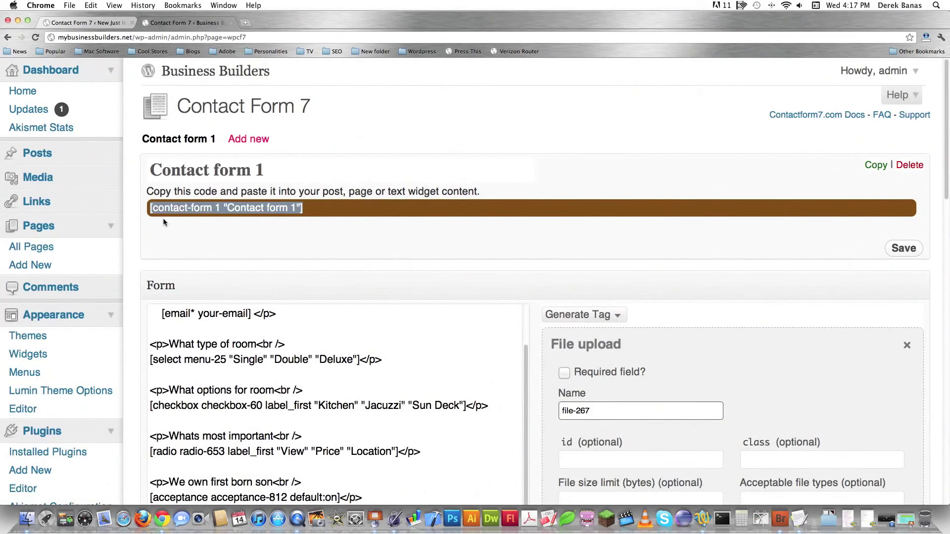
pyautogui.click(897, 251)
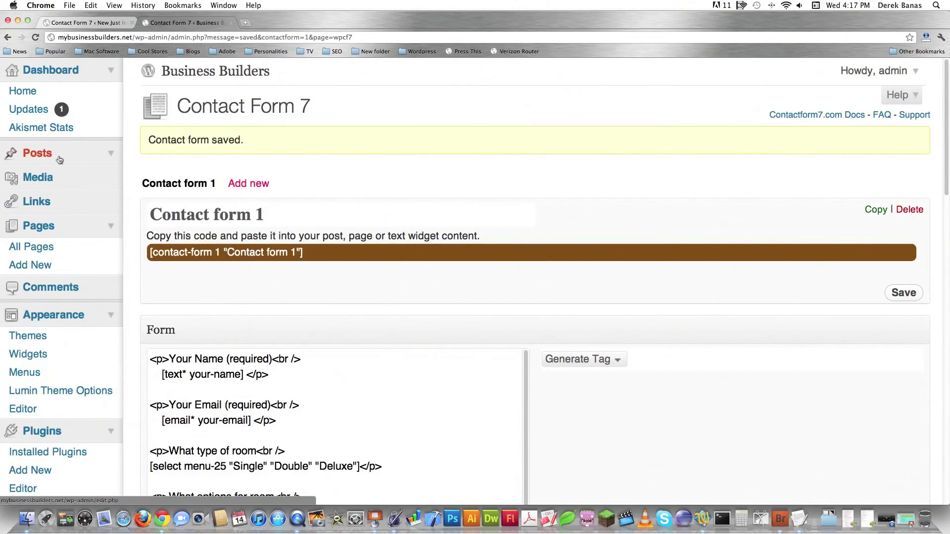
pyautogui.click(57, 264)
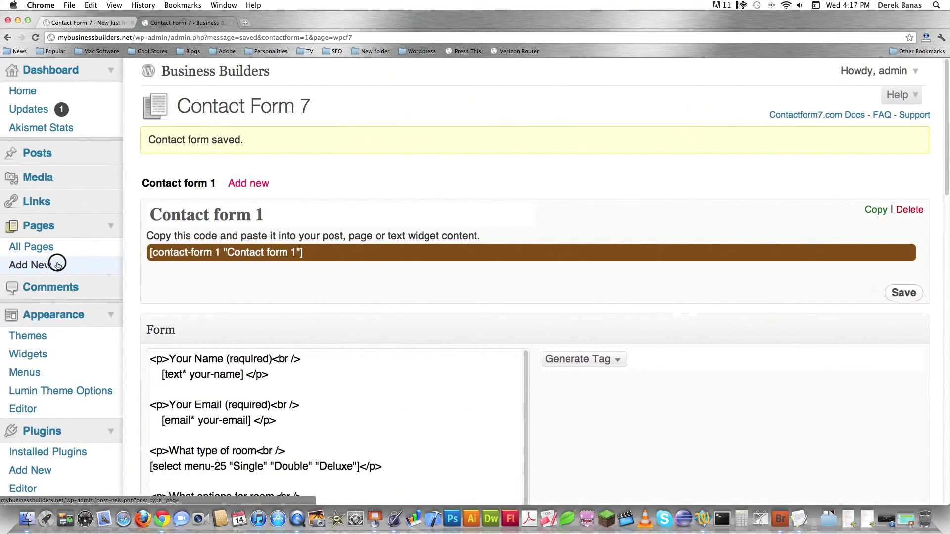
pyautogui.write('Contacts')
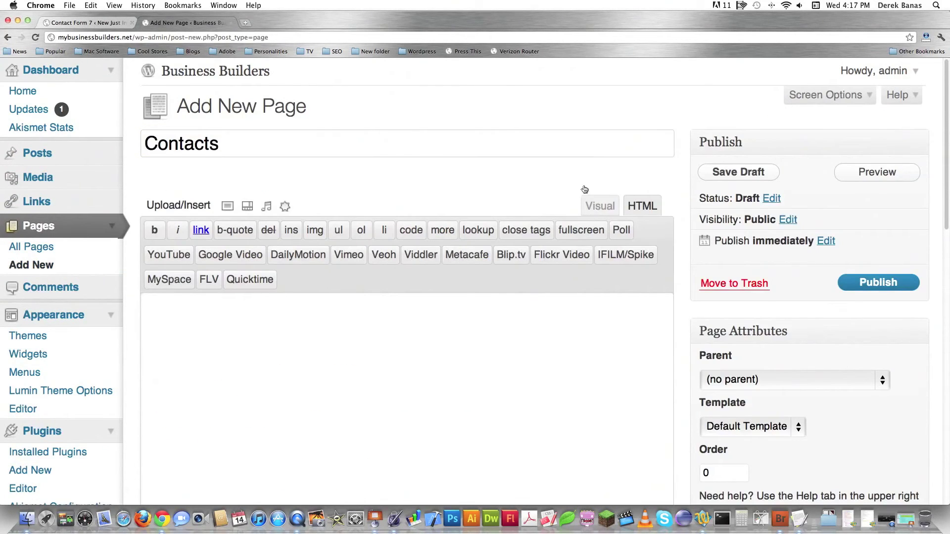
pyautogui.click(806, 379)
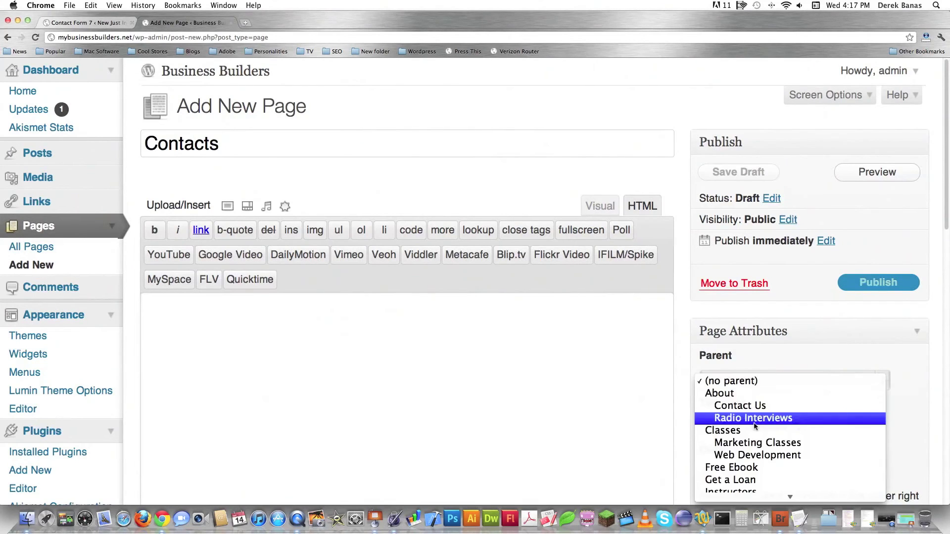
pyautogui.click(758, 395)
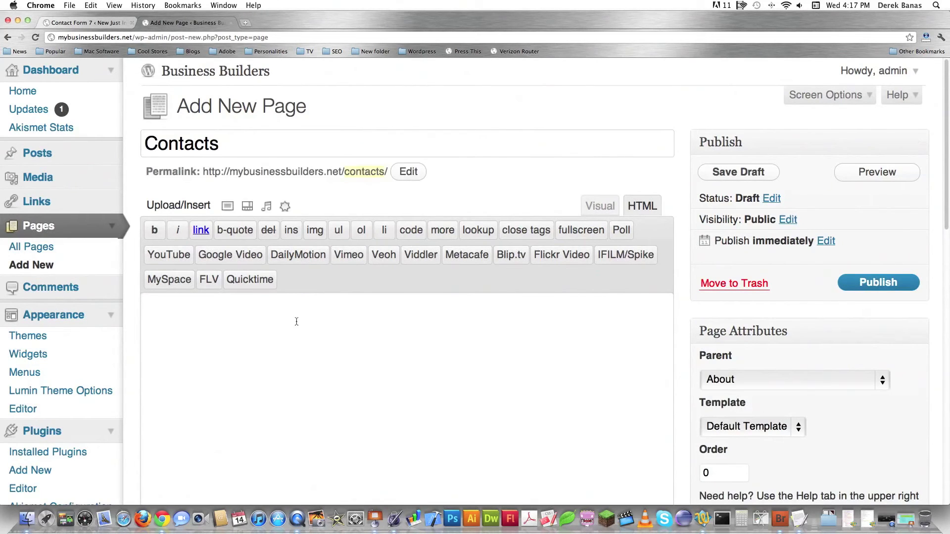
pyautogui.click(264, 329)
pyautogui.press('super+v')
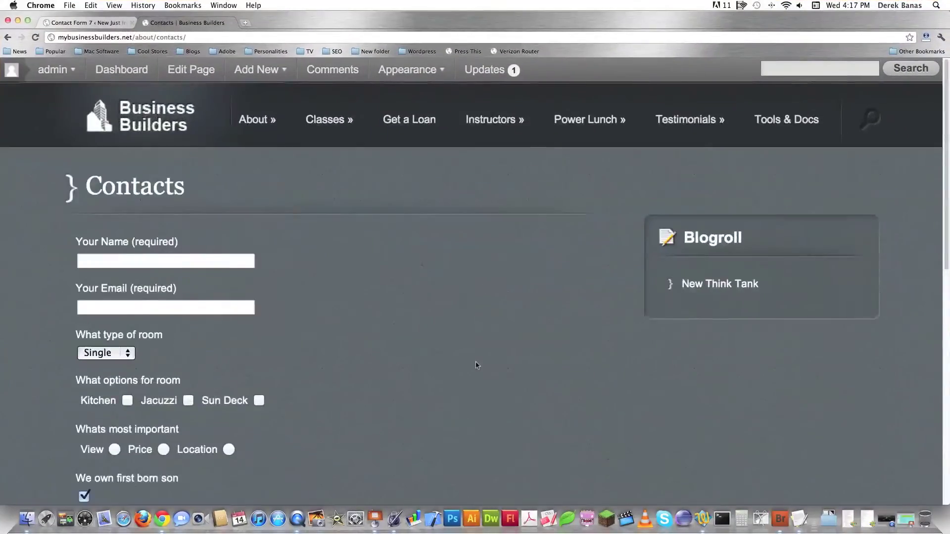
# - Scroll through the live Contacts form and try the picture upload's Choose File, then cancel
pyautogui.scroll(-5, 400, 333)
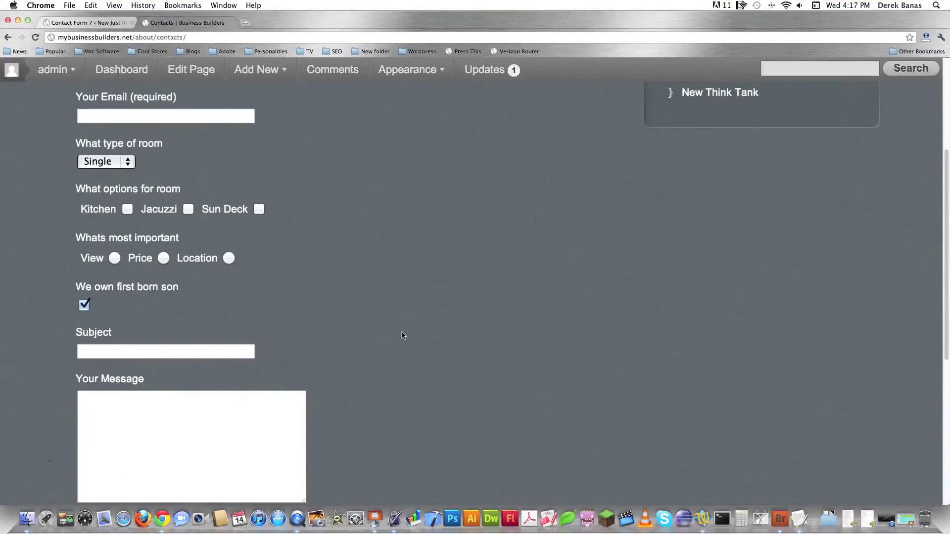
pyautogui.scroll(-8, 399, 334)
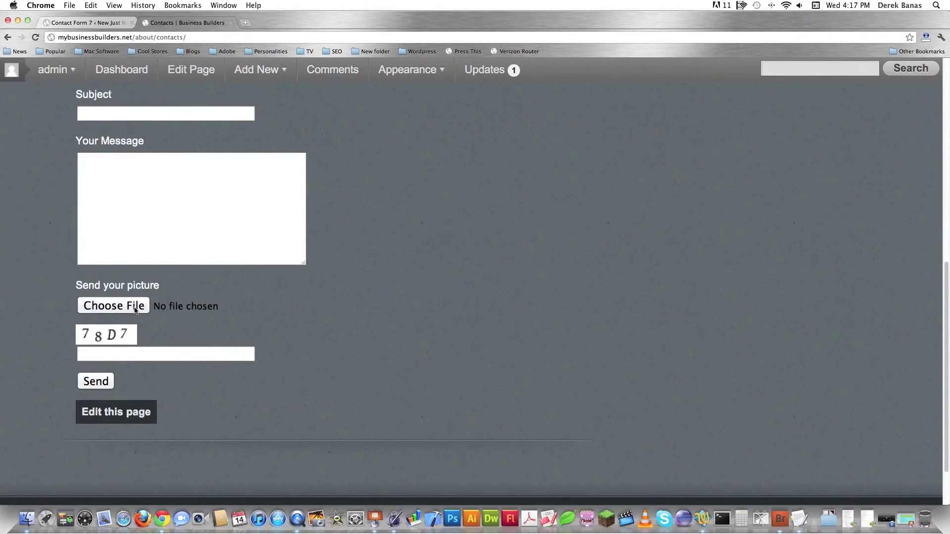
pyautogui.click(114, 306)
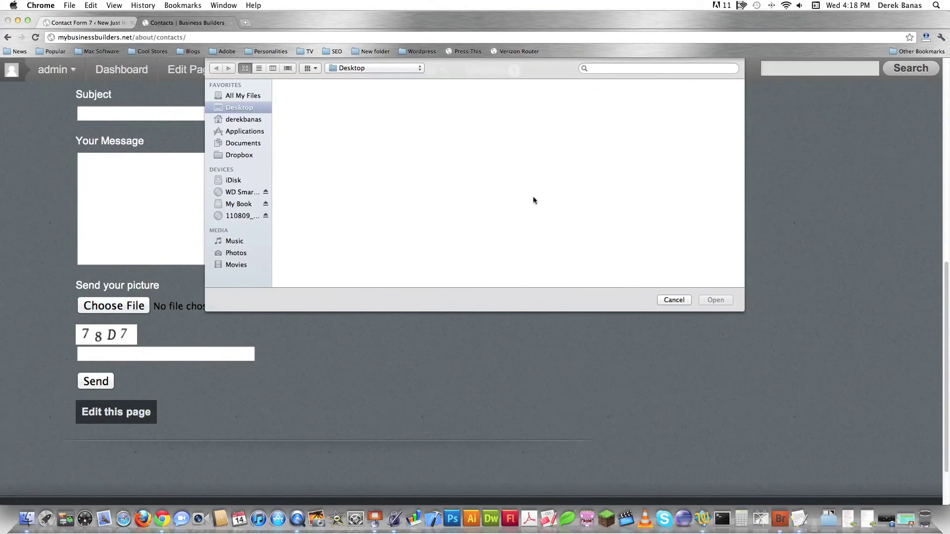
pyautogui.click(675, 300)
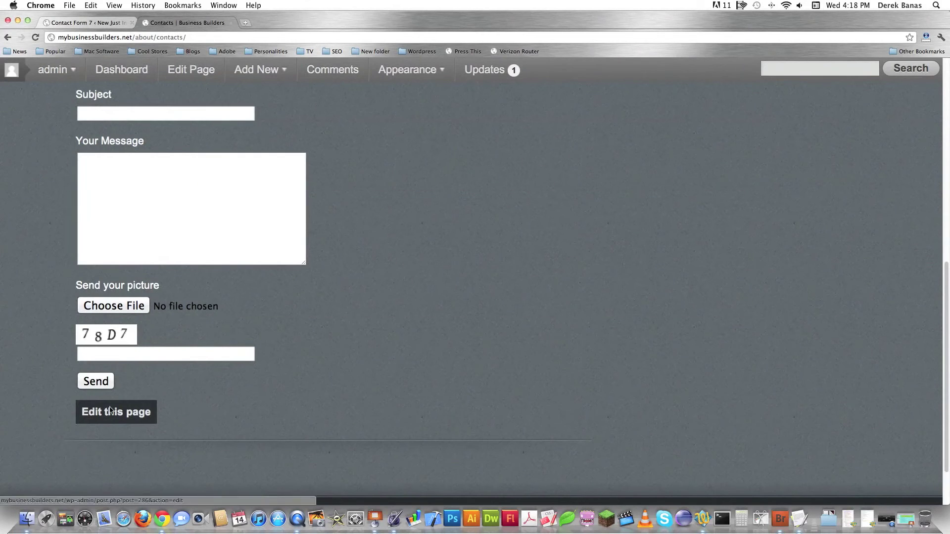
pyautogui.scroll(10, 483, 296)
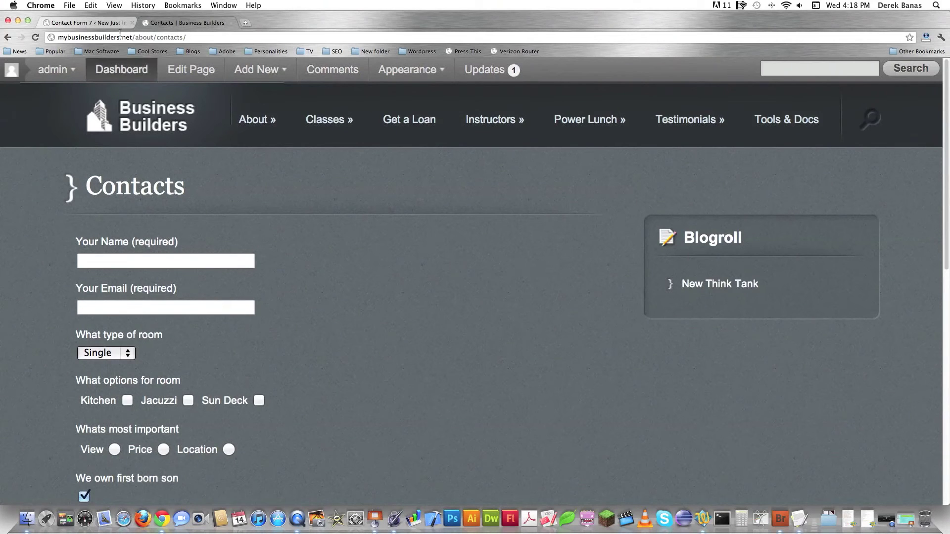
# - Start a new default-language Contact Form 7 form and rename Untitled to Free Ebook
pyautogui.click(148, 117)
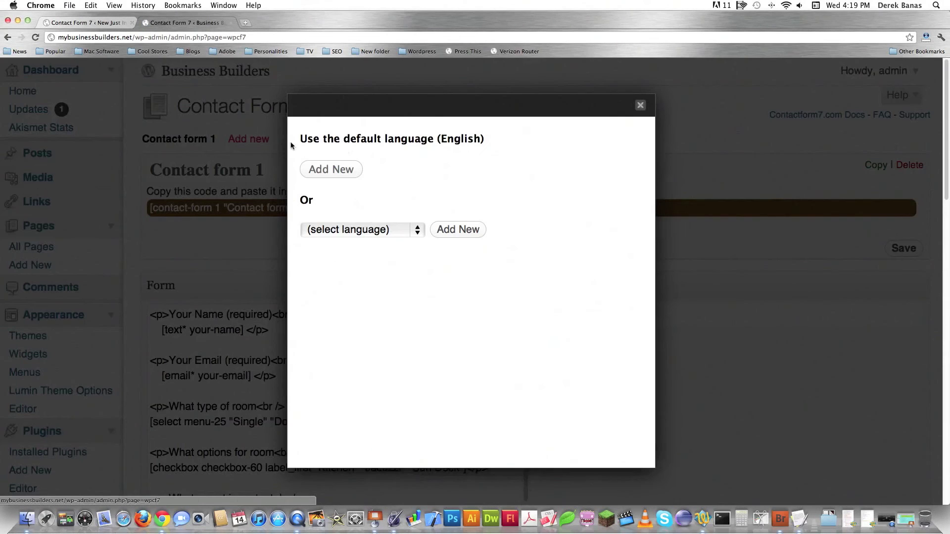
pyautogui.click(452, 231)
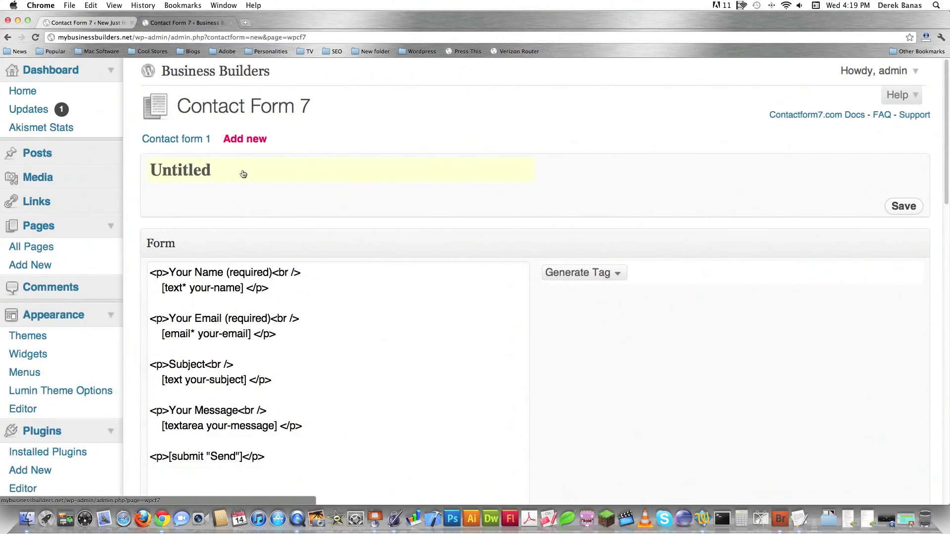
pyautogui.moveTo(239, 173); pyautogui.dragTo(137, 173)
pyautogui.write('Free')
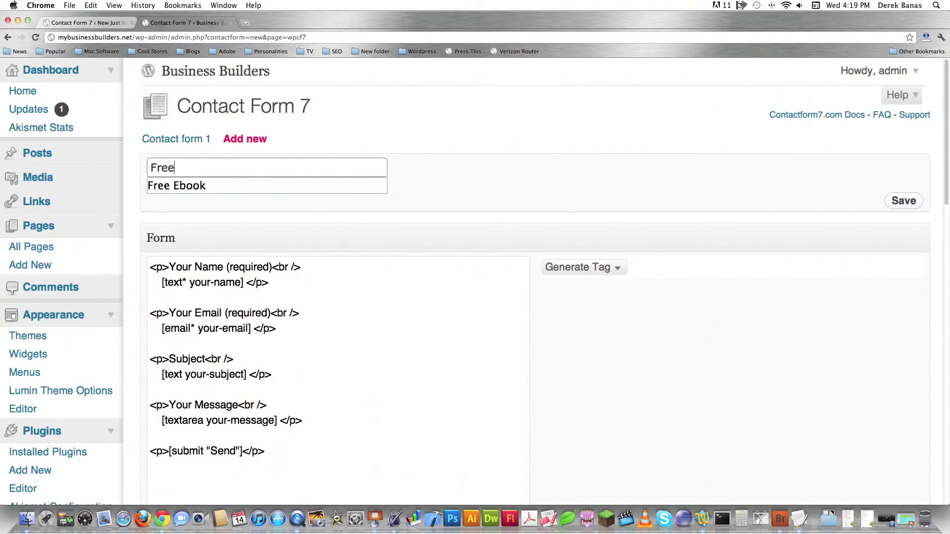
pyautogui.press('Down')
pyautogui.click(327, 255)
pyautogui.scroll(-3, 327, 251)
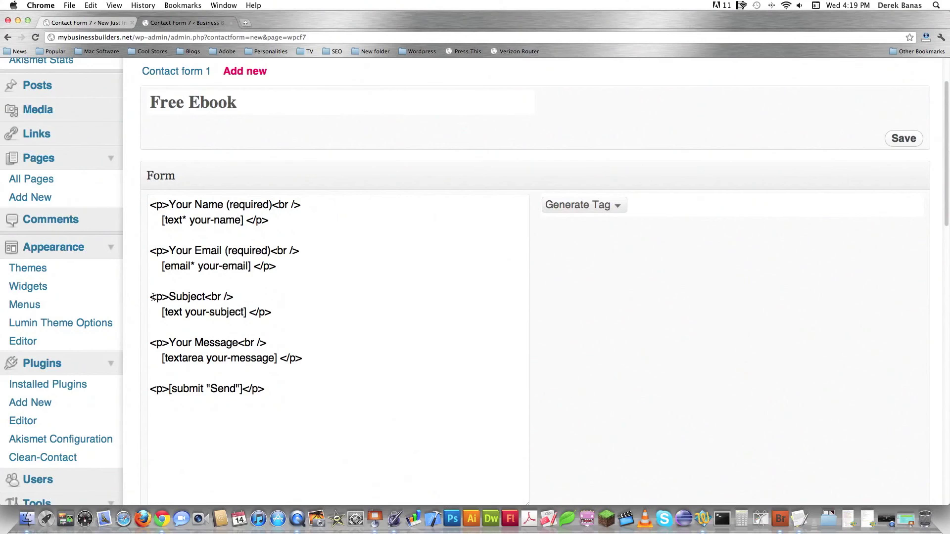
# - Delete the Subject and Message fields and add akismet:author and akismet:author_email to name and email
pyautogui.moveTo(151, 297); pyautogui.dragTo(373, 360)
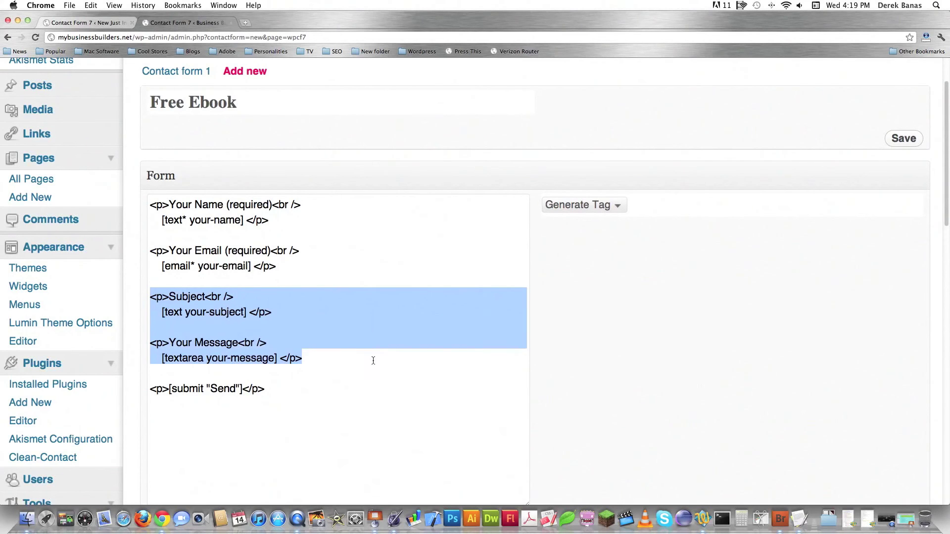
pyautogui.press('BackSpace')
pyautogui.press('BackSpace')
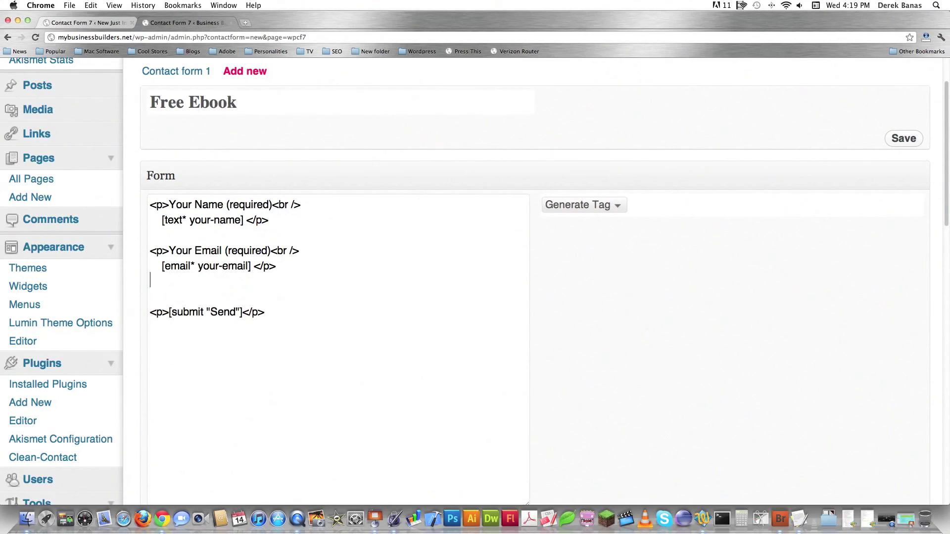
pyautogui.press('Return')
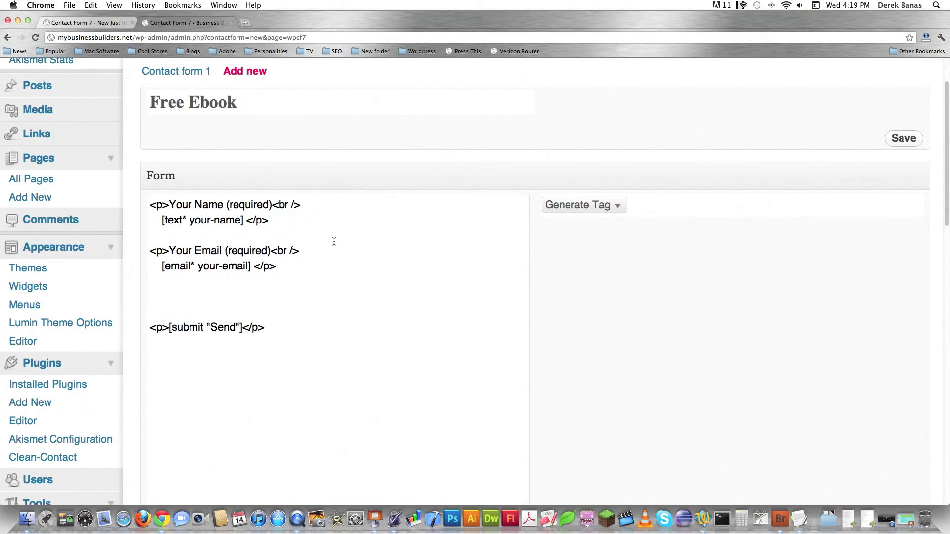
pyautogui.click(242, 220)
pyautogui.write('akismet:author')
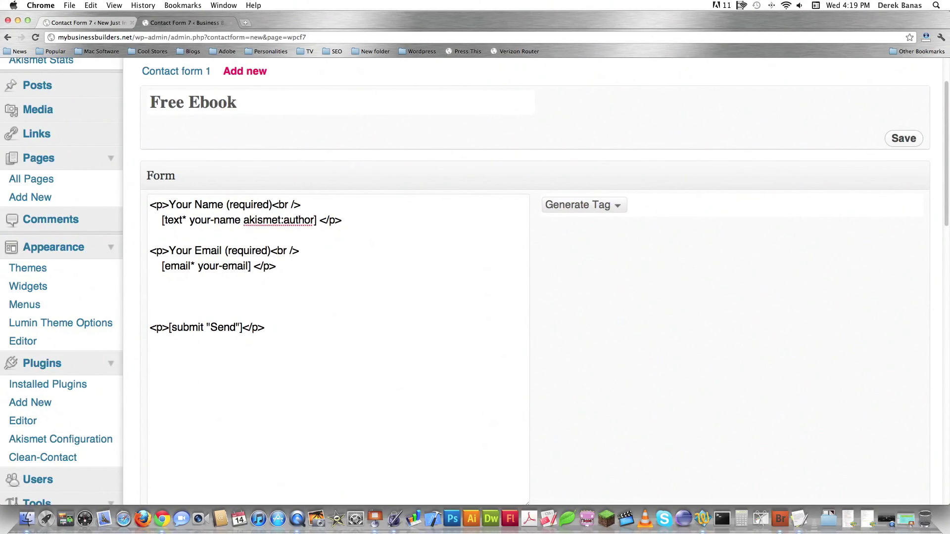
pyautogui.click(249, 266)
pyautogui.write('akismet:aut')
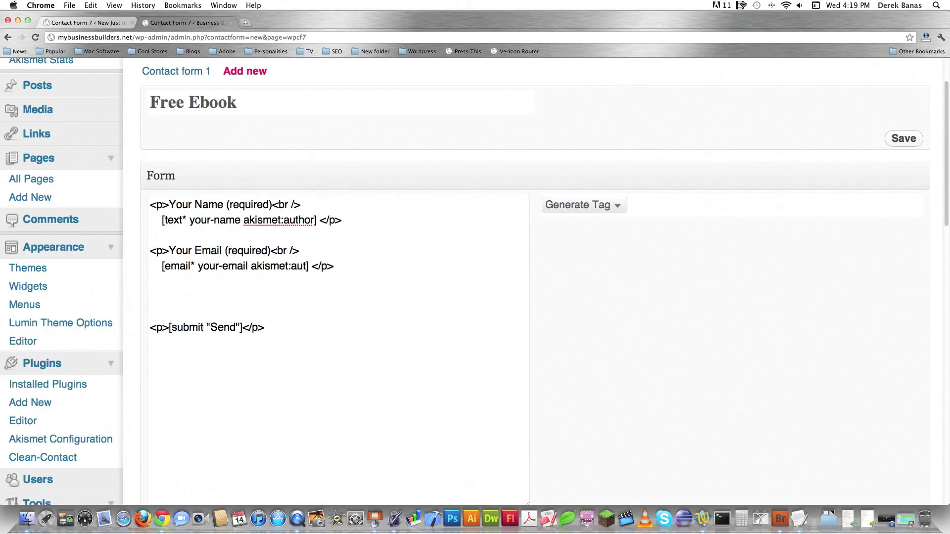
pyautogui.write('hor_email')
pyautogui.click(236, 286)
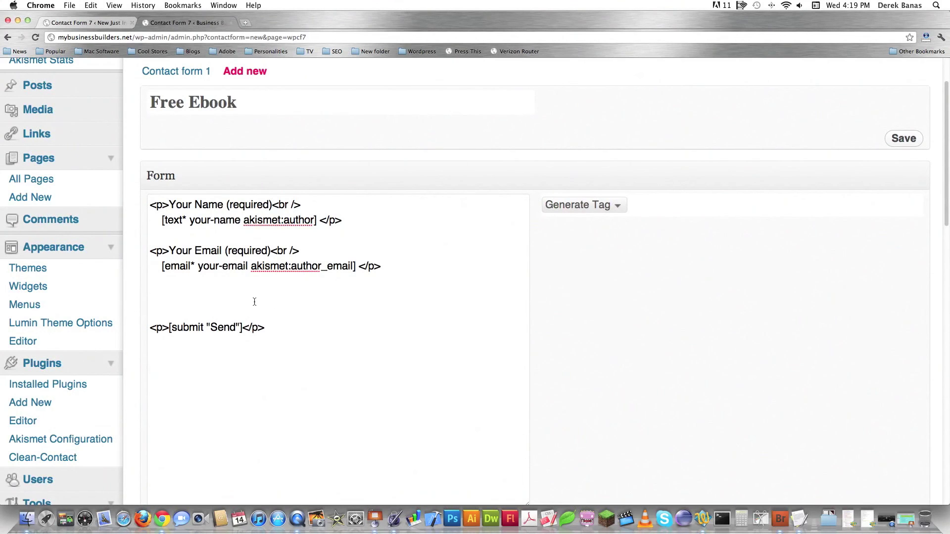
pyautogui.press('Return')
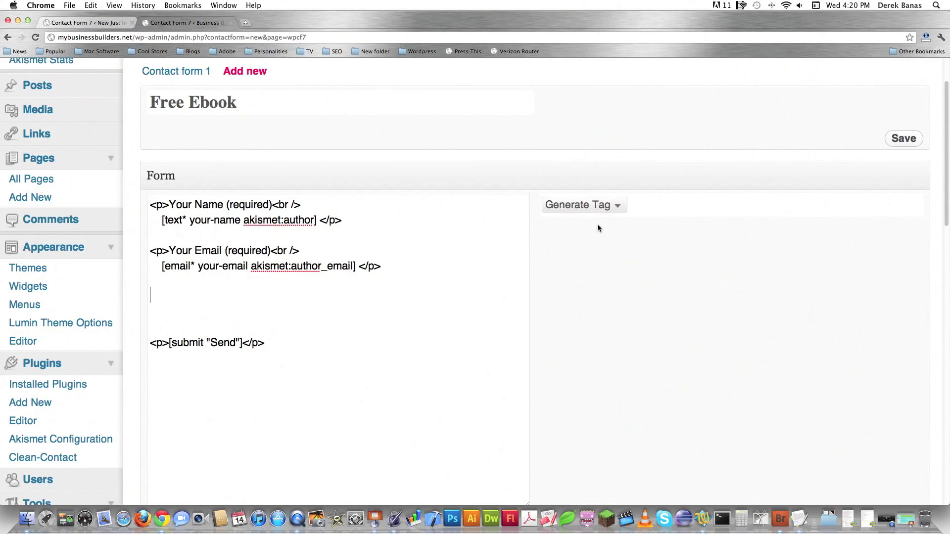
# - Generate the captcha-288 CAPTCHA tag and paste its code above the Send button
pyautogui.click(613, 205)
pyautogui.click(591, 371)
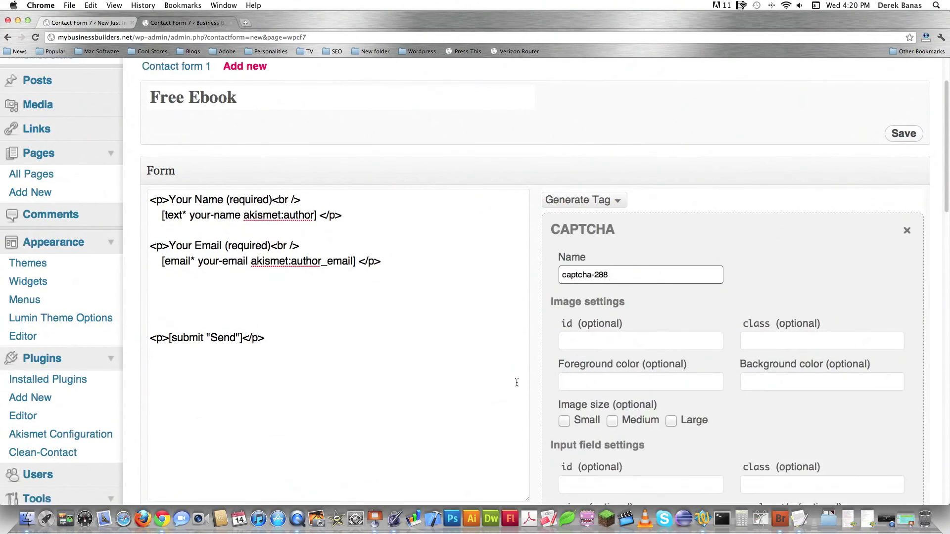
pyautogui.scroll(-4, 610, 393)
pyautogui.moveTo(658, 411); pyautogui.dragTo(208, 118)
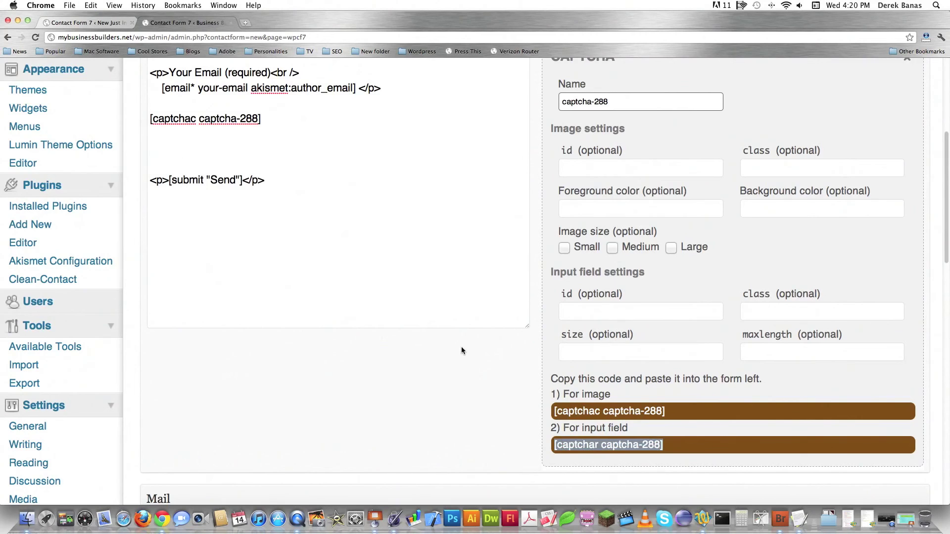
pyautogui.scroll(3, 242, 322)
pyautogui.write('[captchar captcha-288]')
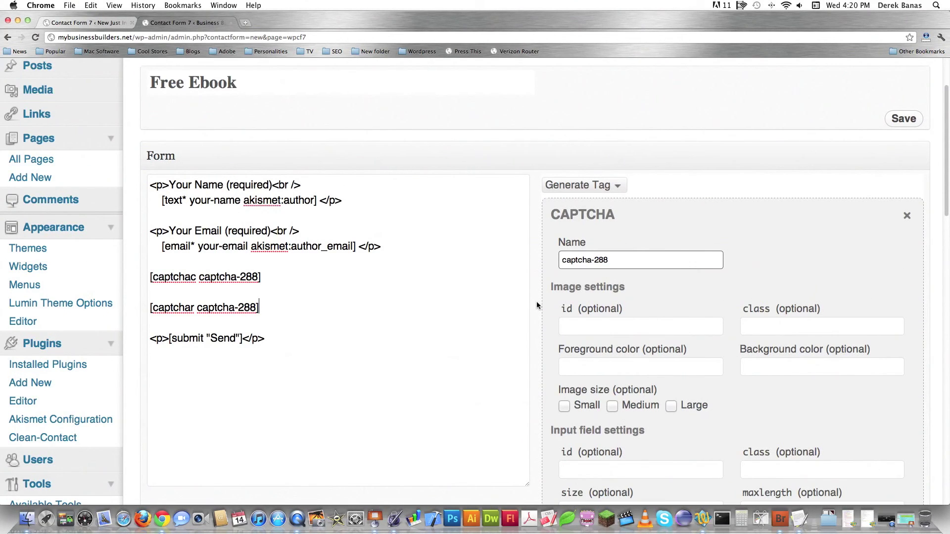
pyautogui.scroll(-10, 537, 305)
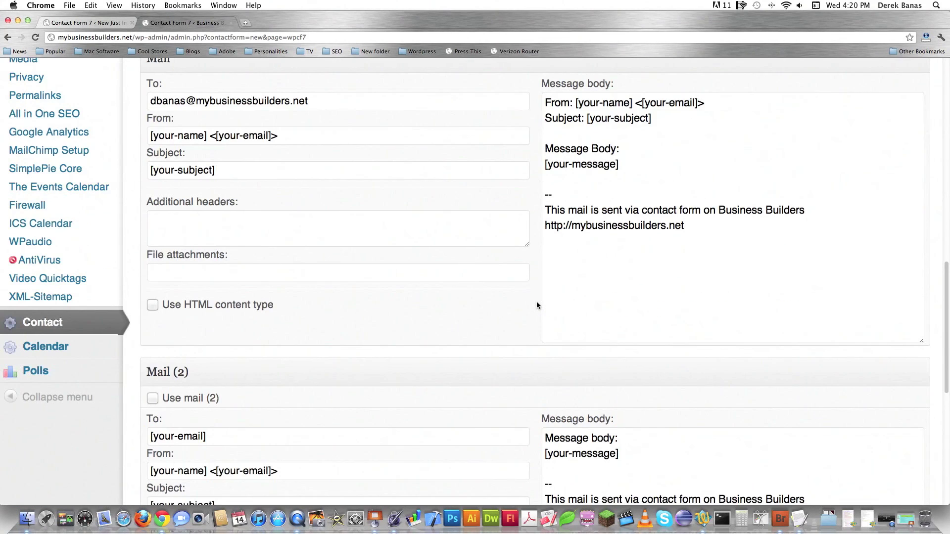
pyautogui.scroll(-5, 337, 354)
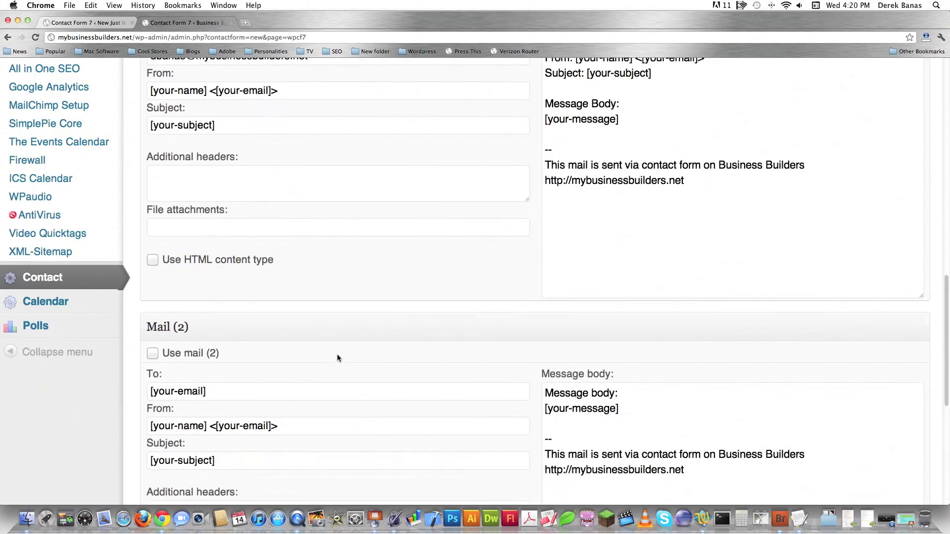
pyautogui.scroll(-4, 337, 354)
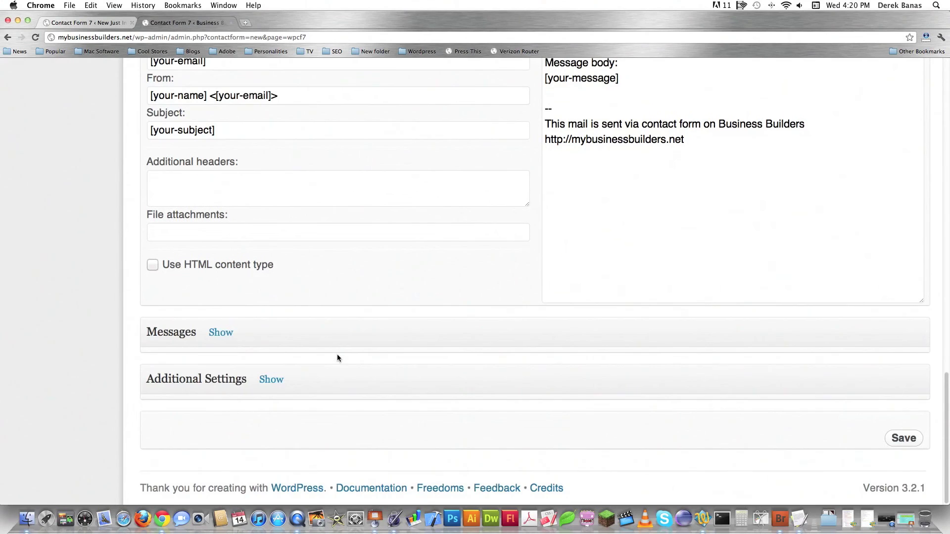
pyautogui.click(271, 379)
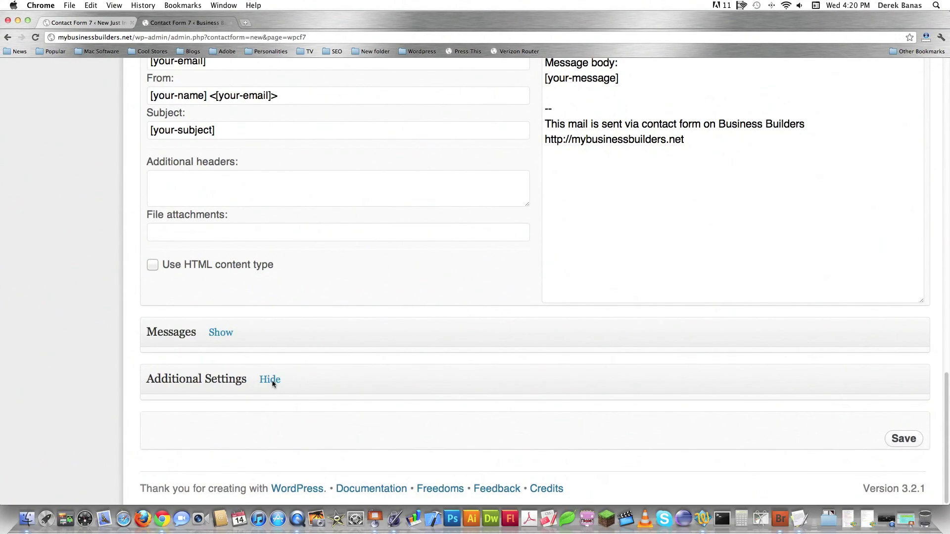
pyautogui.scroll(-3, 523, 297)
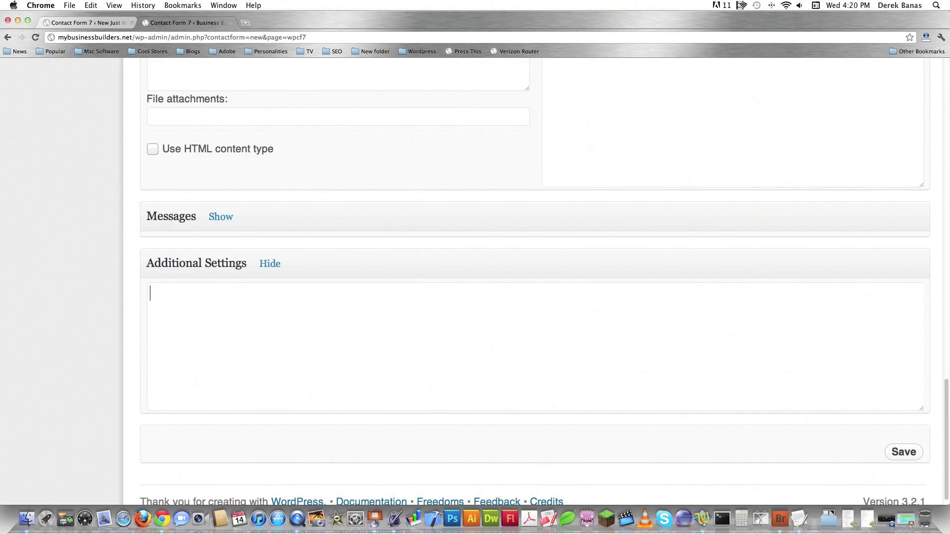
pyautogui.write('on_sent_ok: "location ')
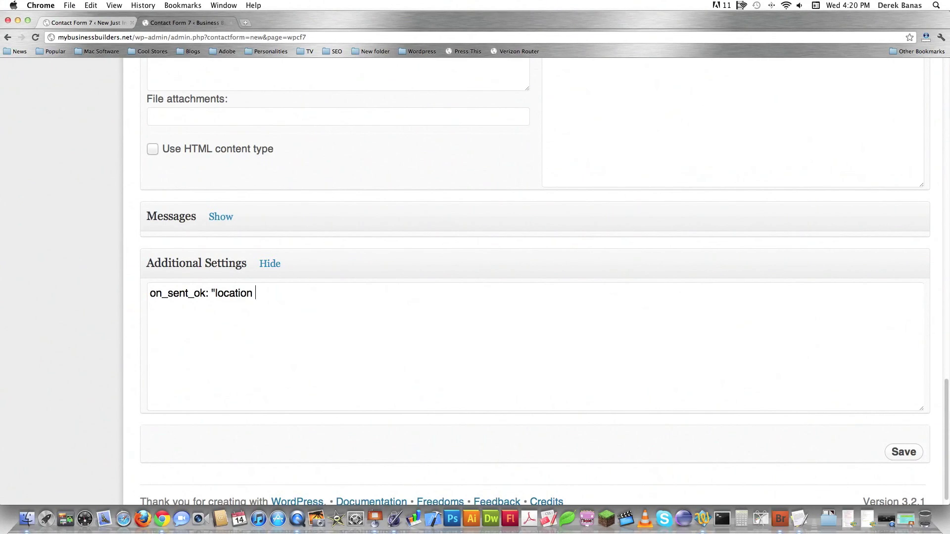
pyautogui.write('= http://mybusinessbuilders.net')
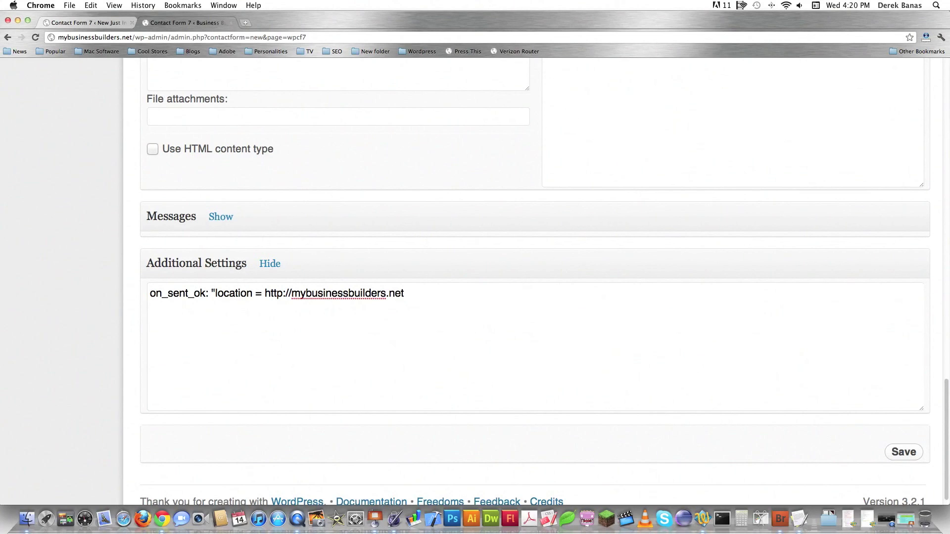
pyautogui.write("/free-ebook';")
# - Save the Free Ebook form and select its [contact-form 2 "Free Ebook"] shortcode
pyautogui.scroll(15, 685, 379)
pyautogui.scroll(-5, 686, 379)
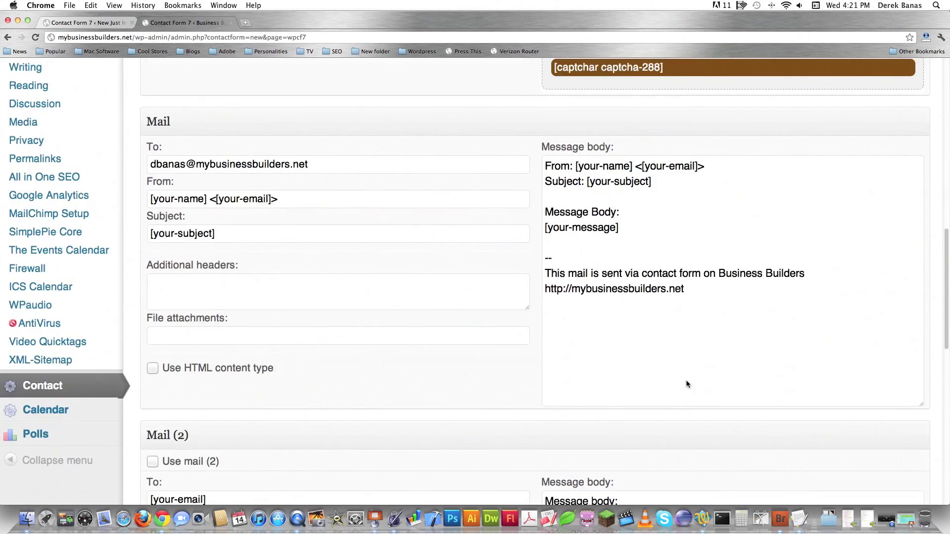
pyautogui.scroll(20, 656, 252)
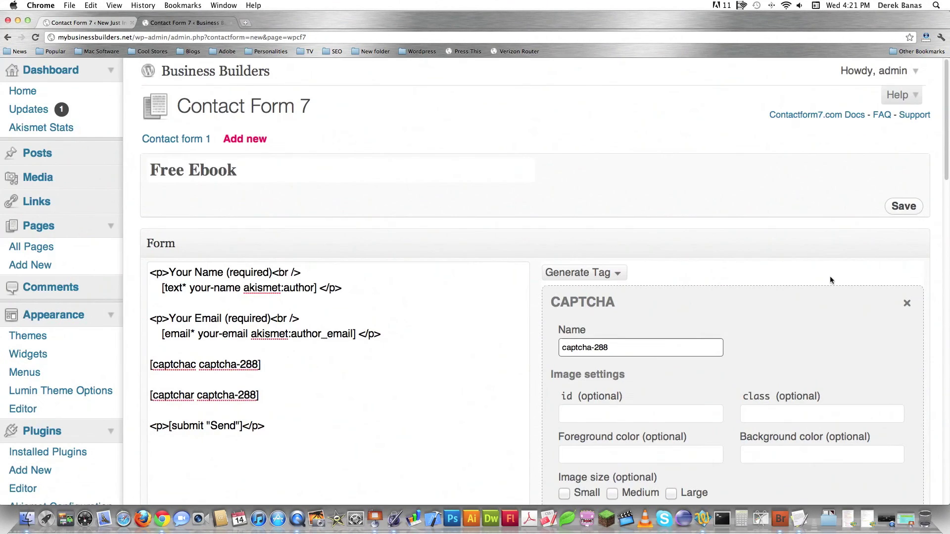
pyautogui.click(905, 207)
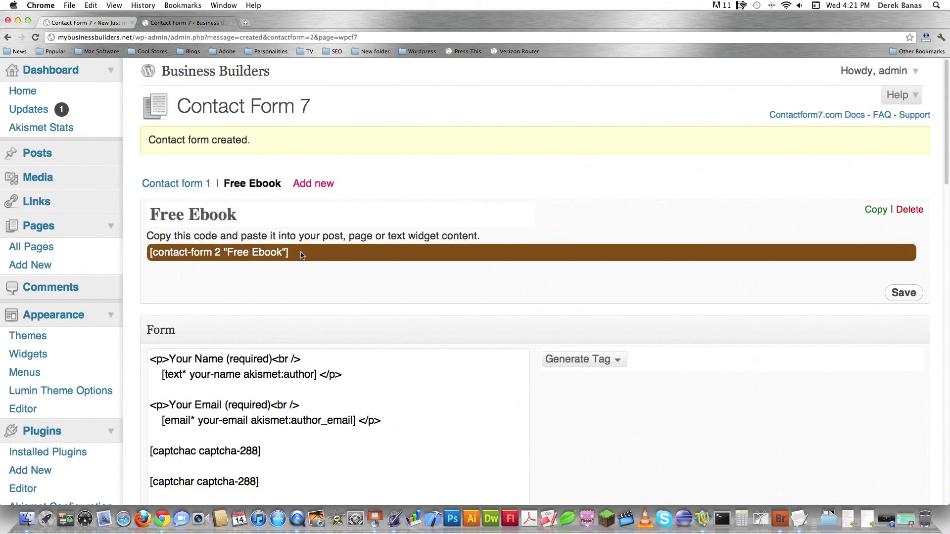
pyautogui.click(294, 255)
pyautogui.moveTo(293, 255); pyautogui.dragTo(149, 256)
pyautogui.press('super+c')
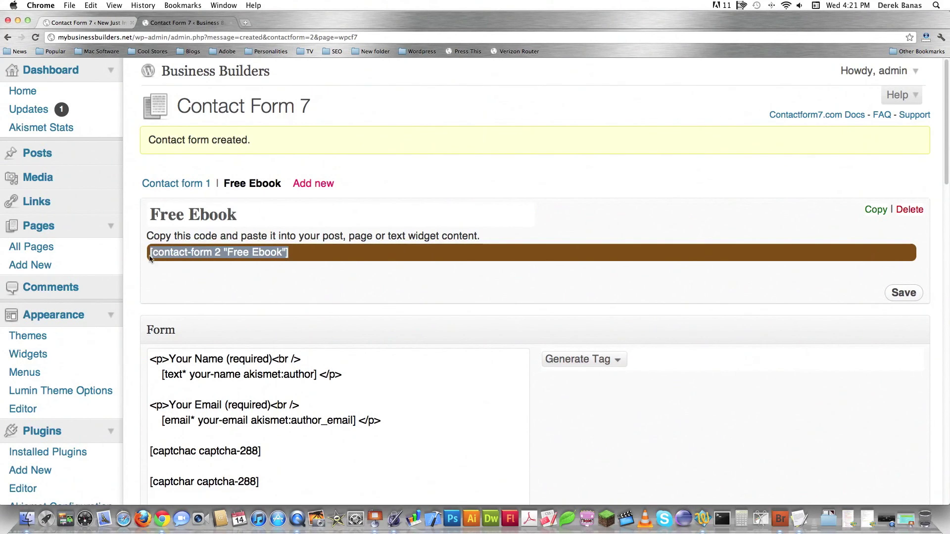
# - Add a Contact Form 7 Sidebar widget titled Free Ebook with the Free Ebook shortcode and save
pyautogui.click(28, 353)
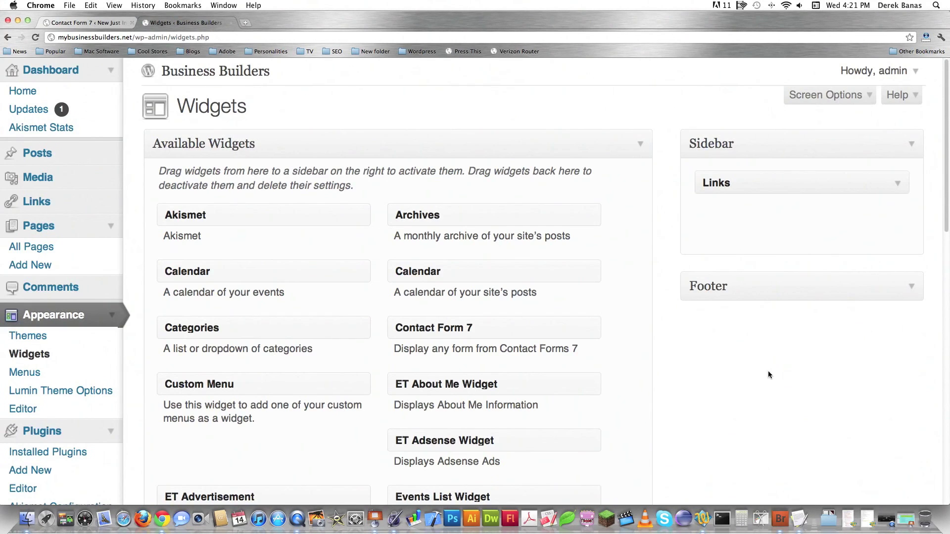
pyautogui.scroll(-3, 668, 381)
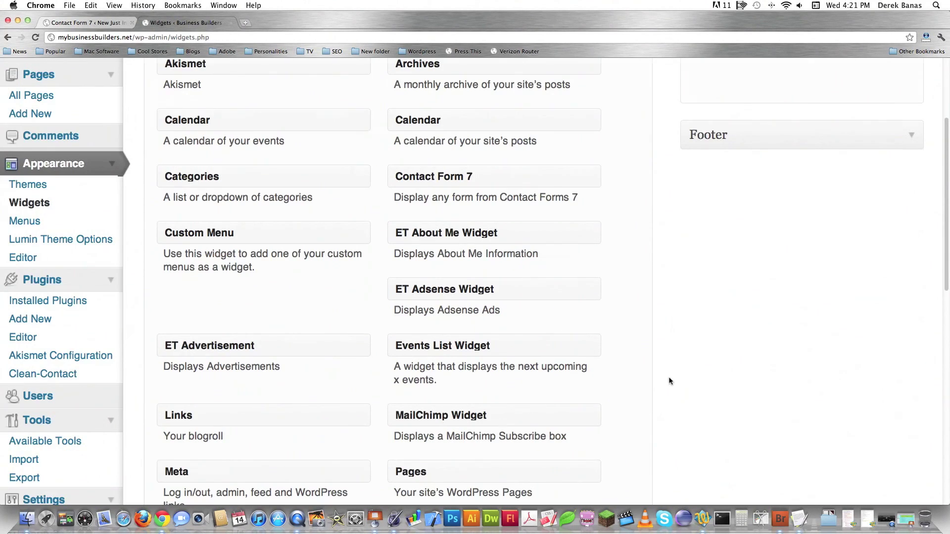
pyautogui.moveTo(449, 178); pyautogui.dragTo(762, 84)
pyautogui.click(771, 116)
pyautogui.write('Fre')
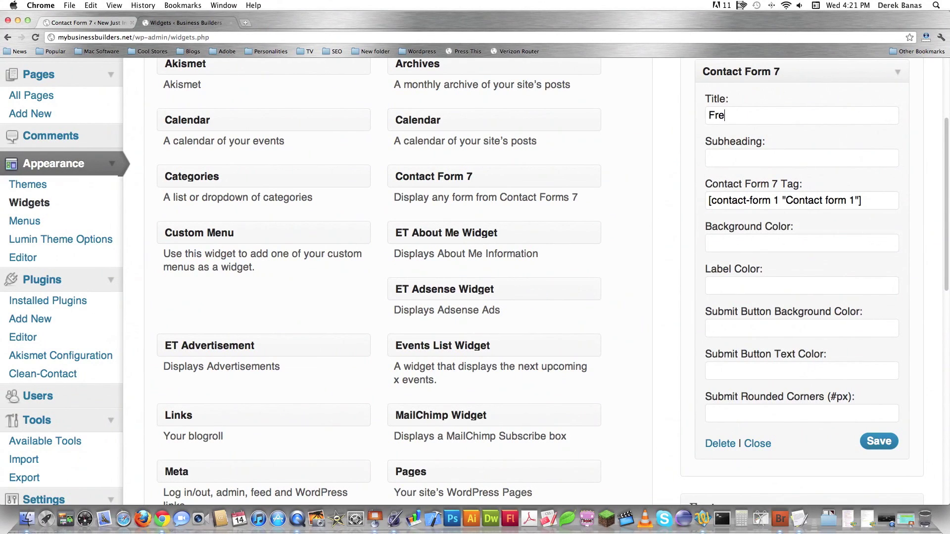
pyautogui.write('e Ebook')
pyautogui.scroll(-1, 711, 225)
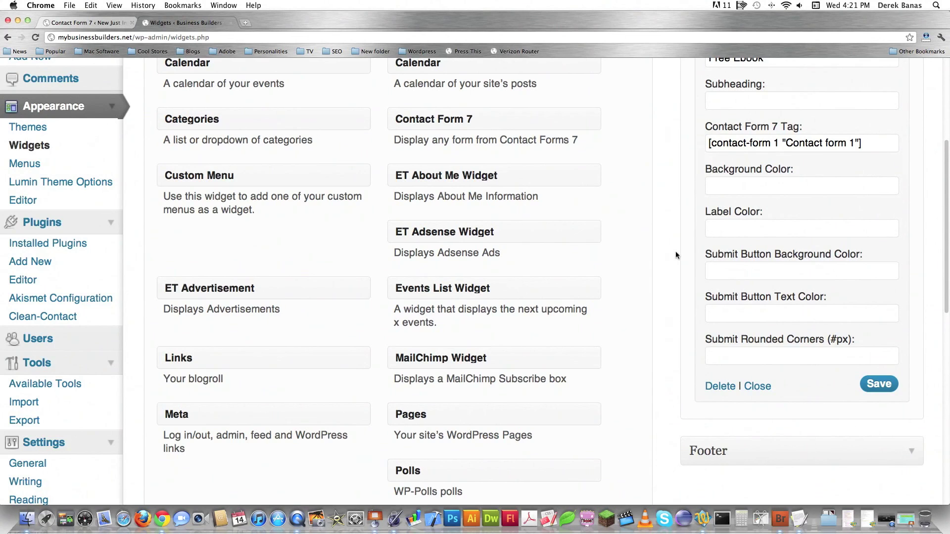
pyautogui.scroll(1, 675, 251)
pyautogui.moveTo(864, 214); pyautogui.dragTo(750, 216)
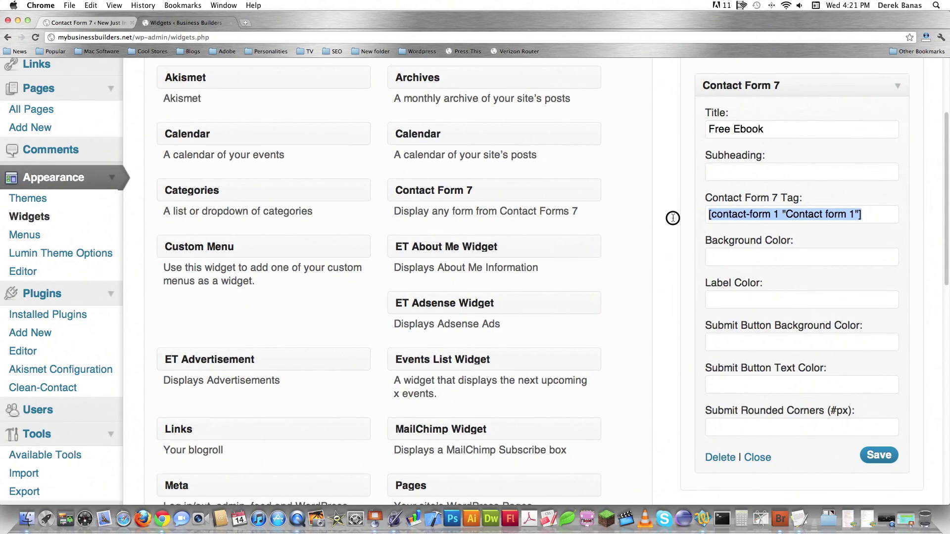
pyautogui.press('super+v')
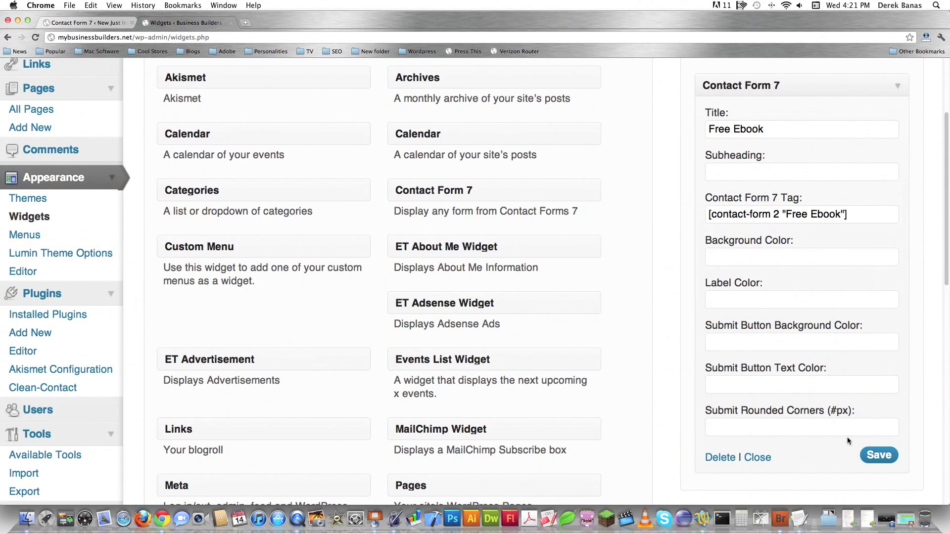
pyautogui.click(874, 465)
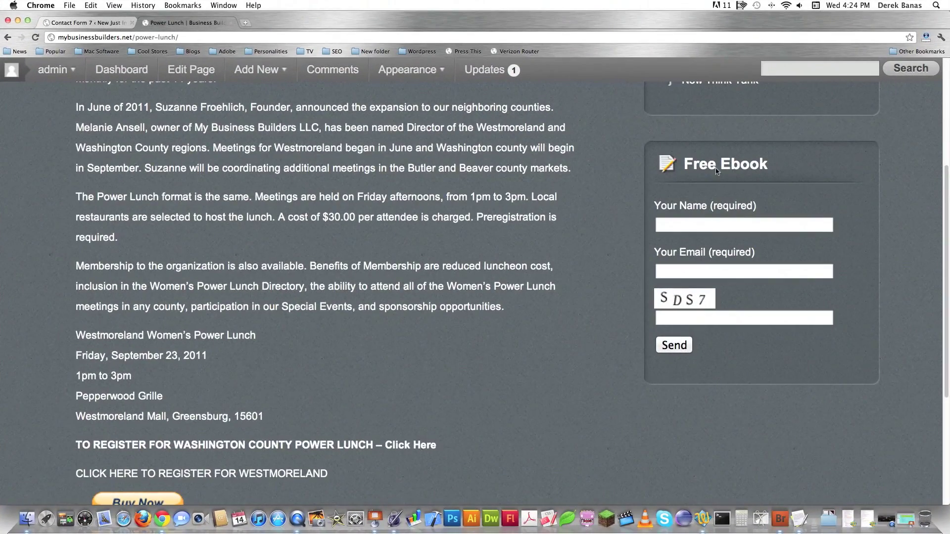
# - Submit the sidebar Free Ebook form with a name, e-mail address and the captcha answer
pyautogui.click(767, 224)
pyautogui.write('Der')
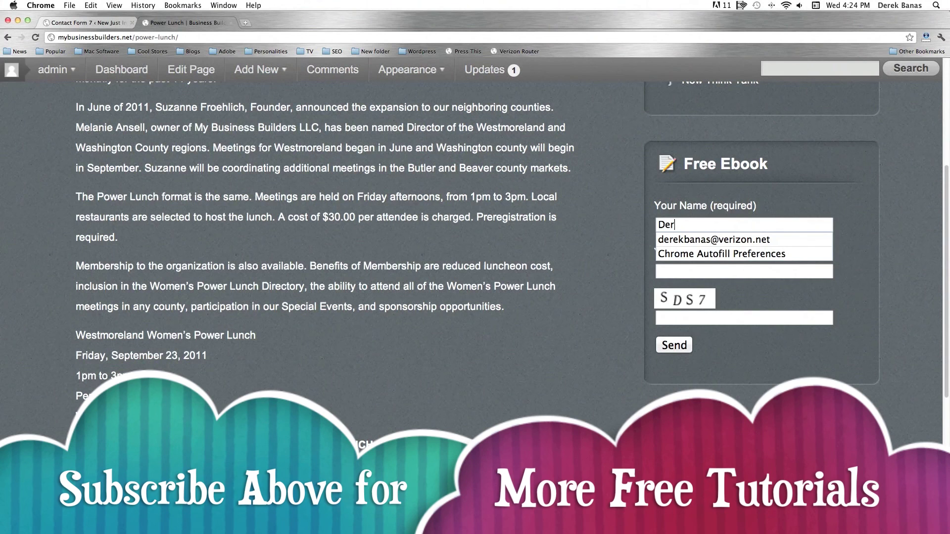
pyautogui.write('ek Banas')
pyautogui.press('Tab')
pyautogui.write('derekb')
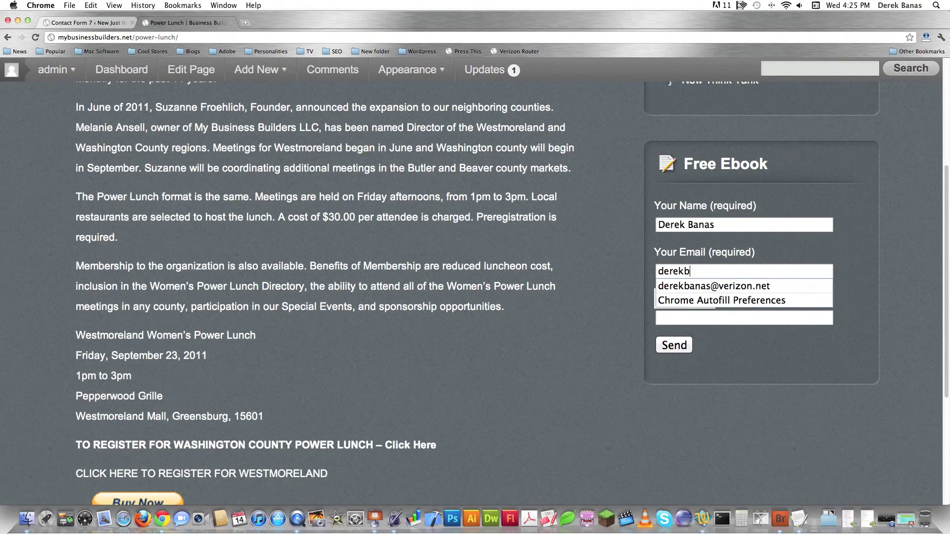
pyautogui.press('Down')
pyautogui.press('Return')
pyautogui.press('Tab')
pyautogui.write('SD')
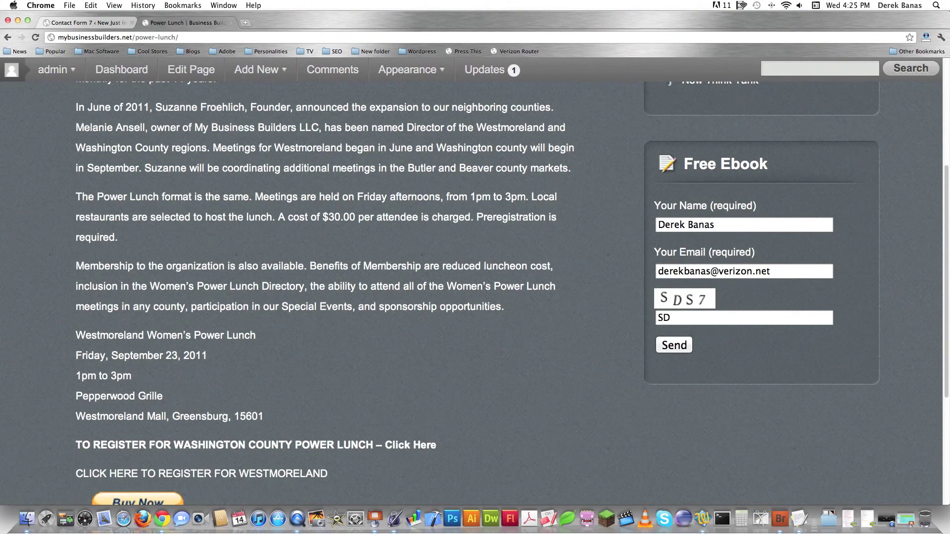
pyautogui.write('S7')
pyautogui.press('Return')
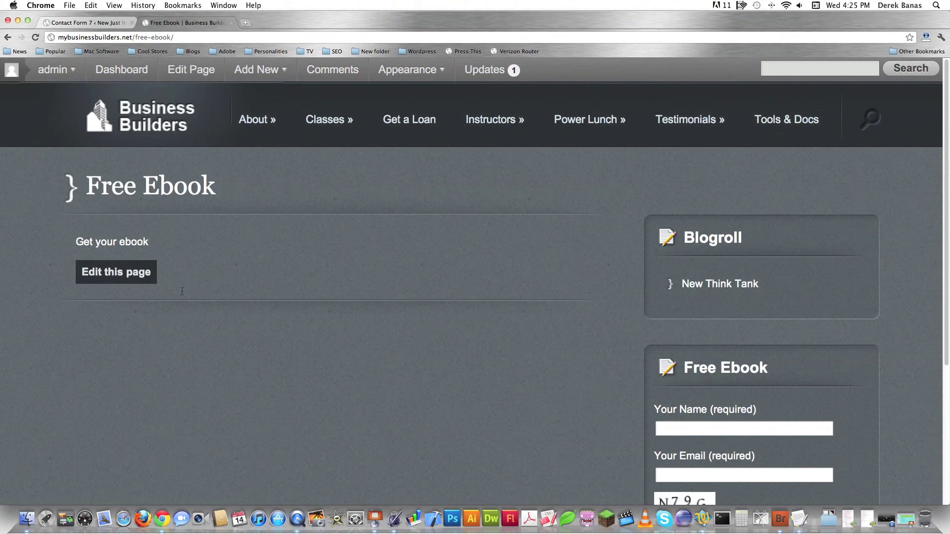